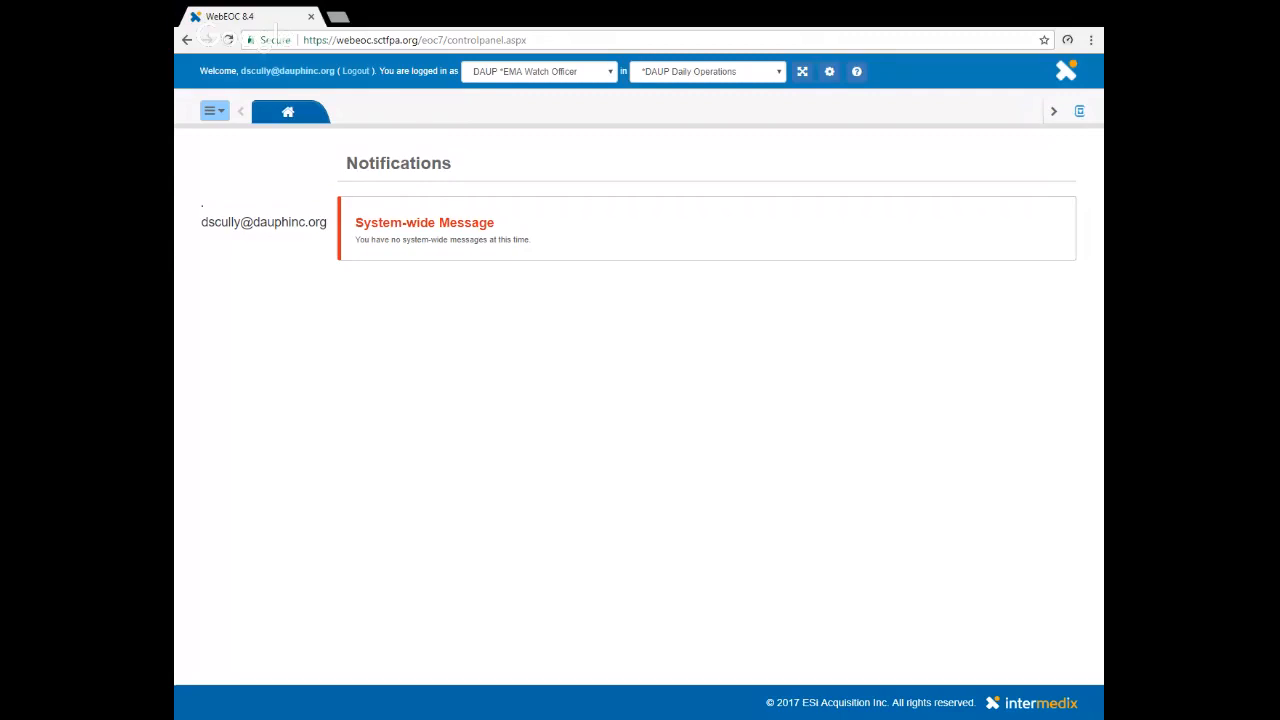
# - Open the 75 Road Closures board
pyautogui.click(215, 111)
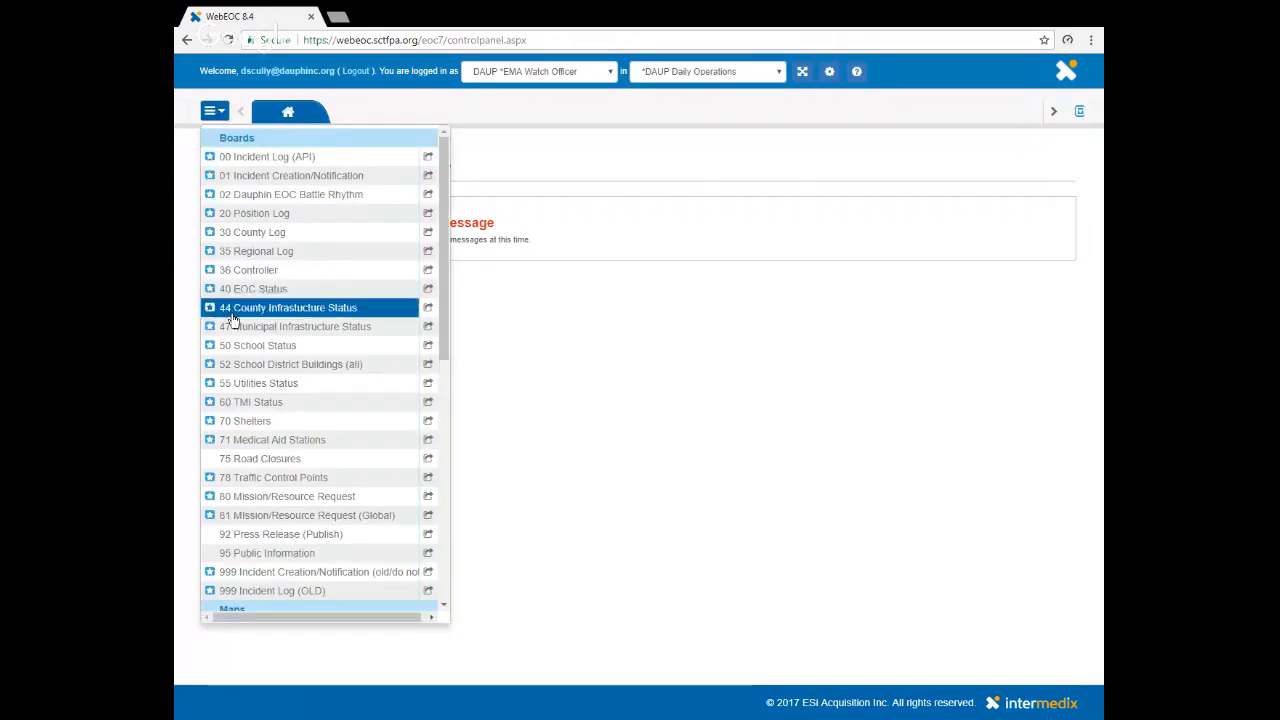
pyautogui.click(241, 462)
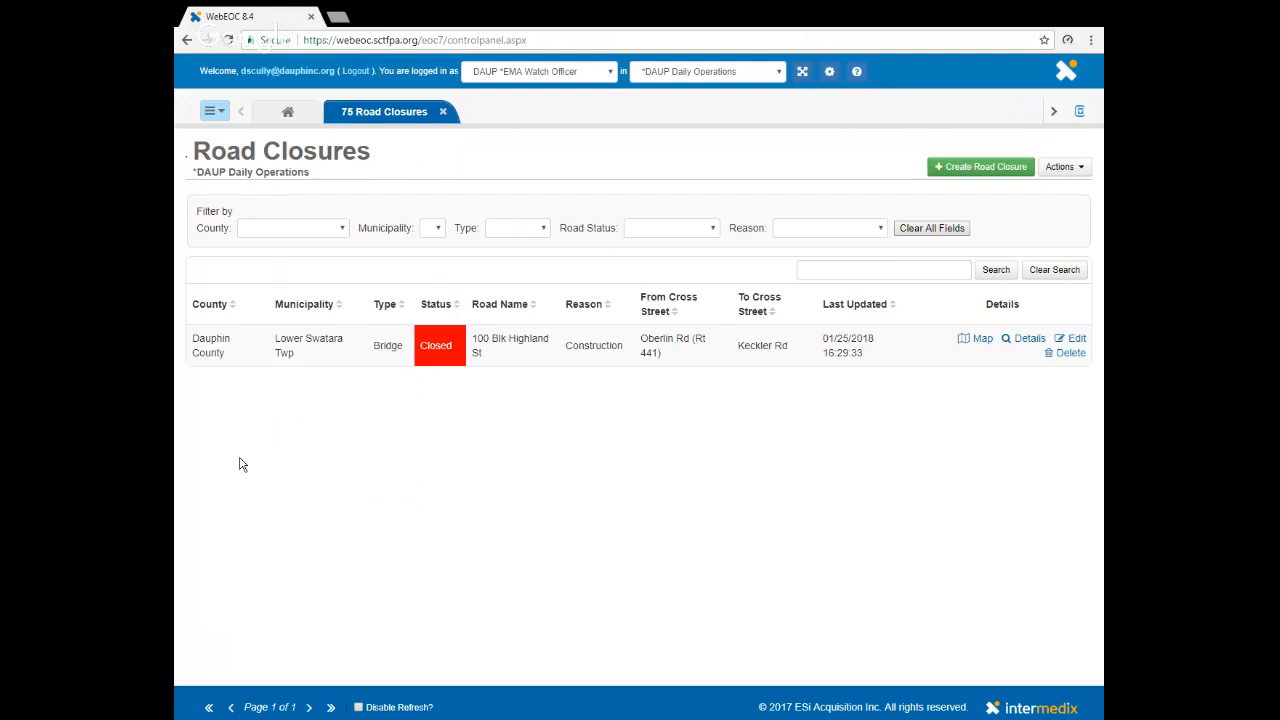
# - Filter the road closures by Dauphin County and by Perry County, and reset the county filter
pyautogui.click(344, 232)
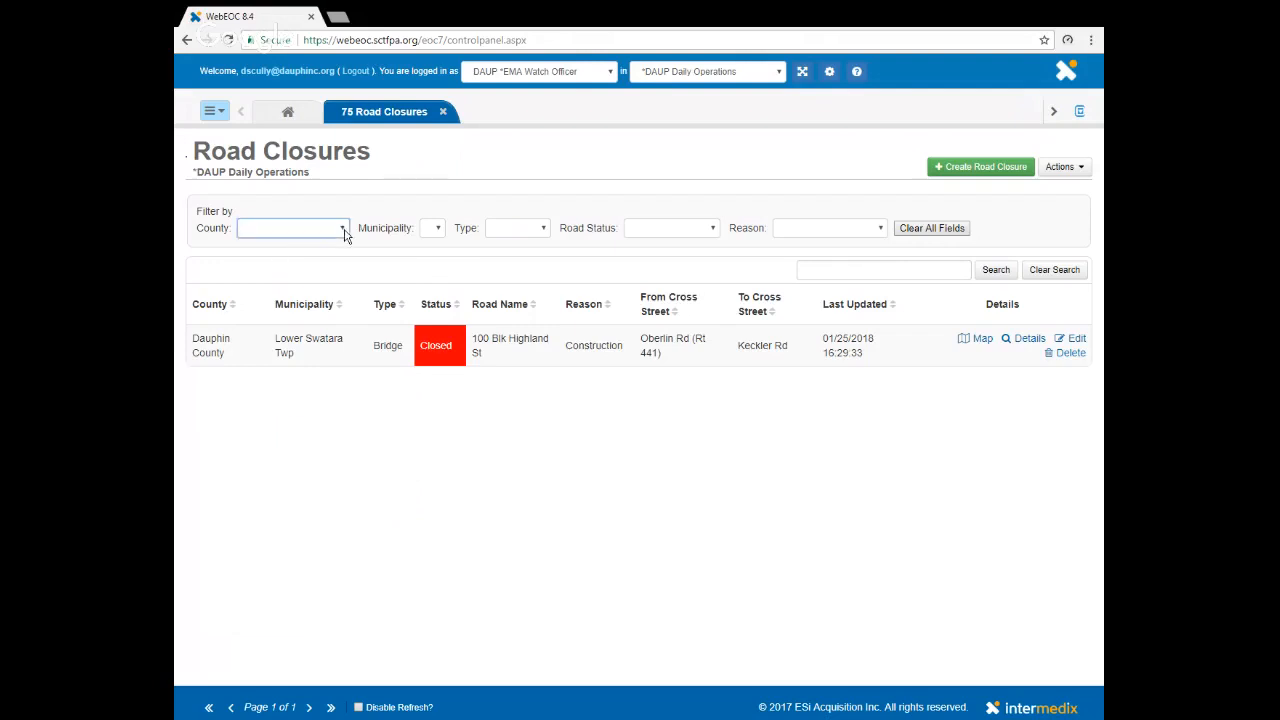
pyautogui.click(303, 293)
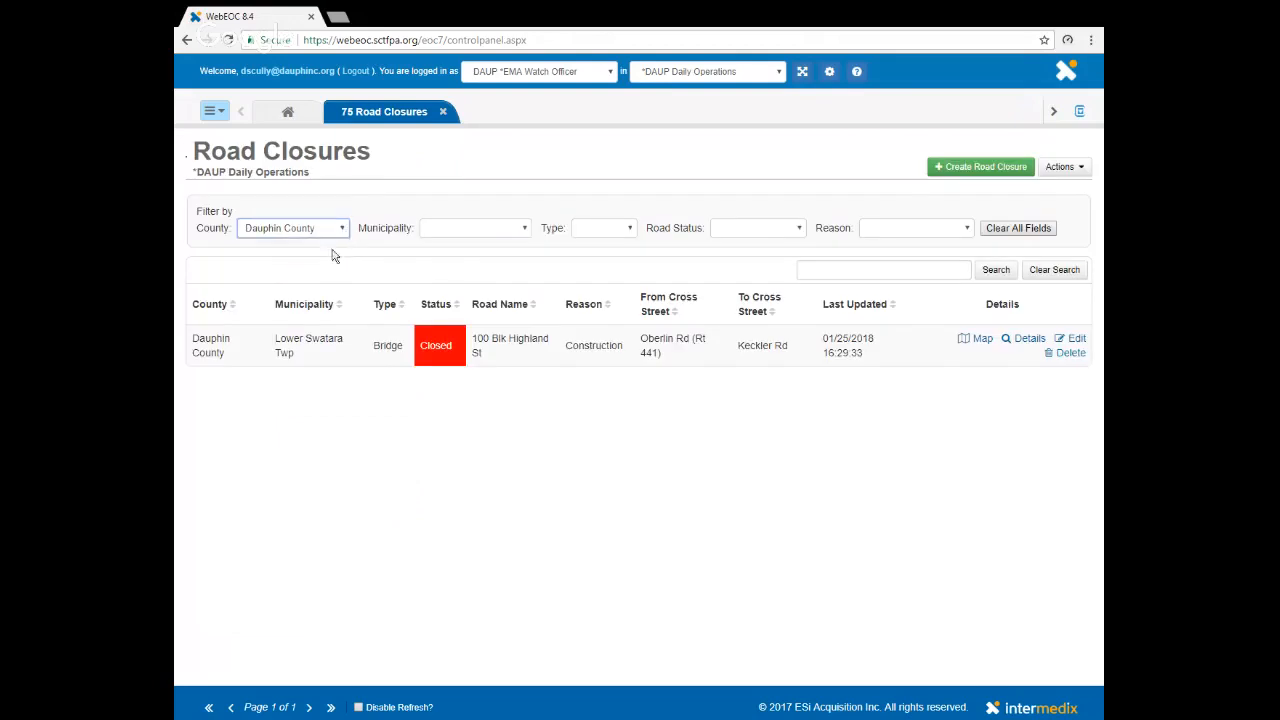
pyautogui.click(301, 346)
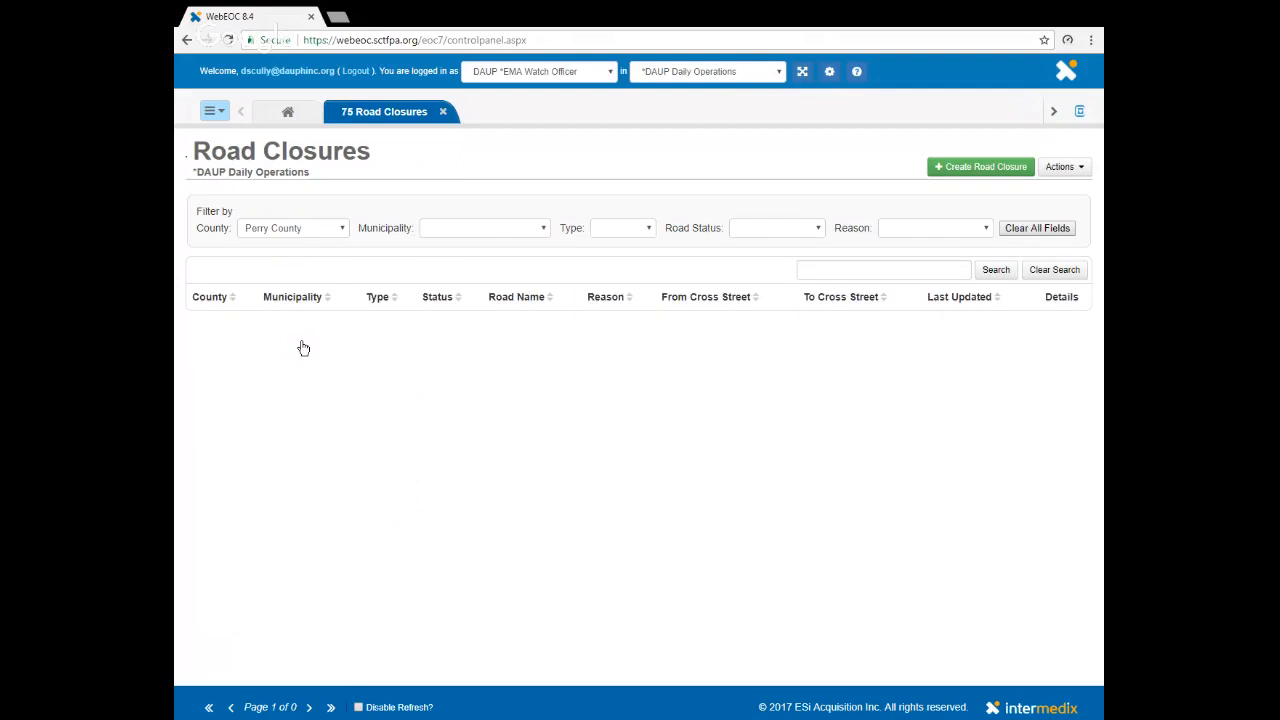
pyautogui.click(347, 230)
pyautogui.click(306, 249)
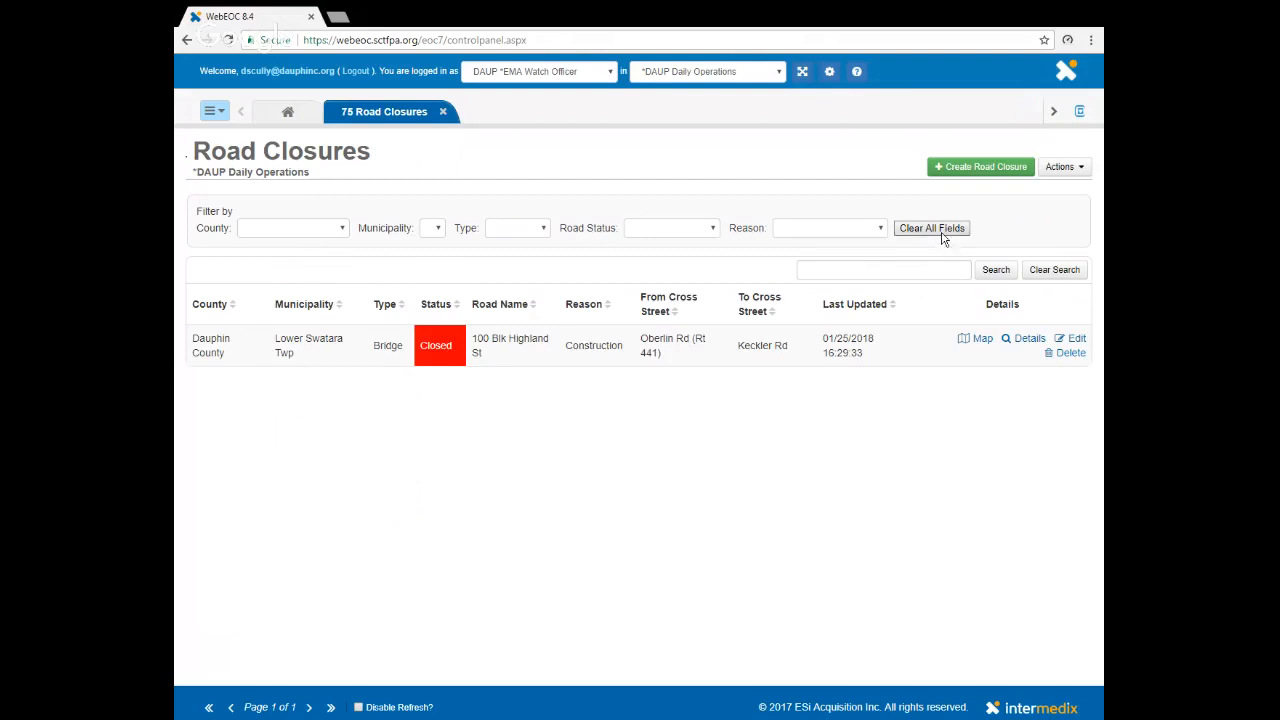
# - Clear all filter fields and review the choices offered for municipality, type, road status and reason
pyautogui.click(344, 231)
pyautogui.click(938, 232)
pyautogui.click(443, 233)
pyautogui.click(545, 230)
pyautogui.click(717, 230)
pyautogui.click(880, 231)
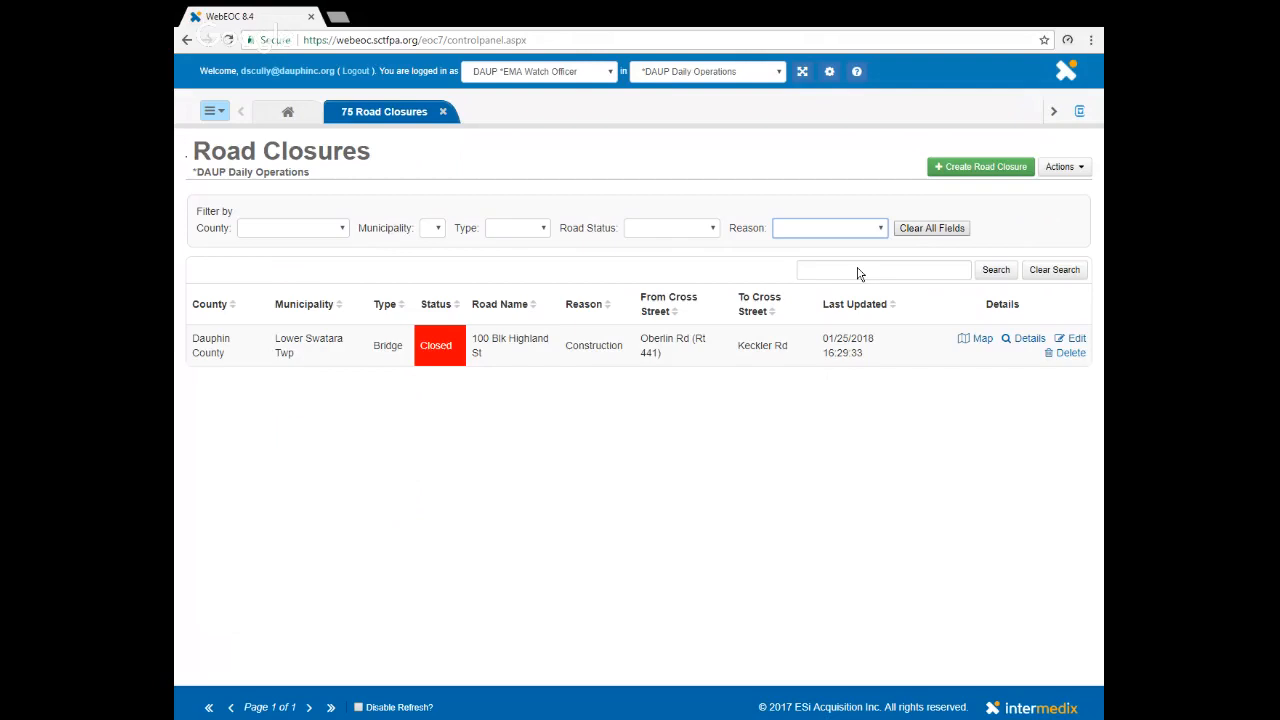
# - Filter the closures by reason Crash, road status Closed and type Bridge, and clear all filter fields
pyautogui.click(803, 283)
pyautogui.click(709, 234)
pyautogui.click(660, 280)
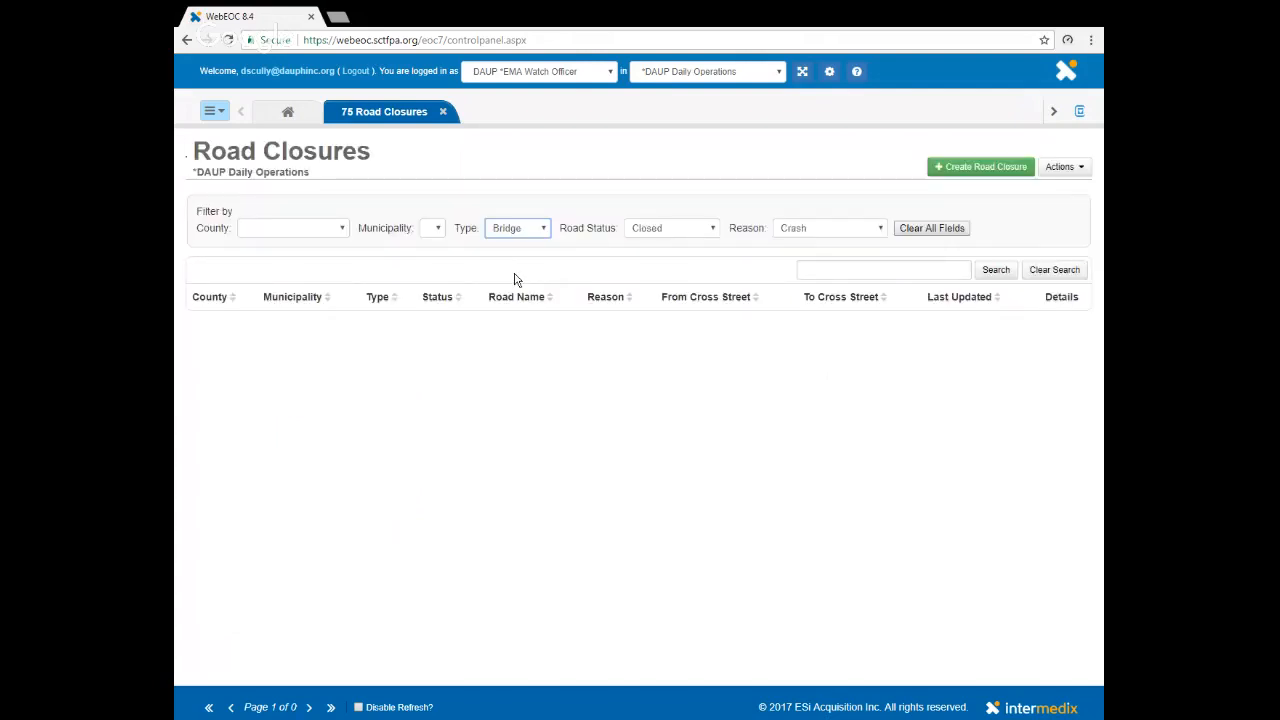
pyautogui.click(931, 229)
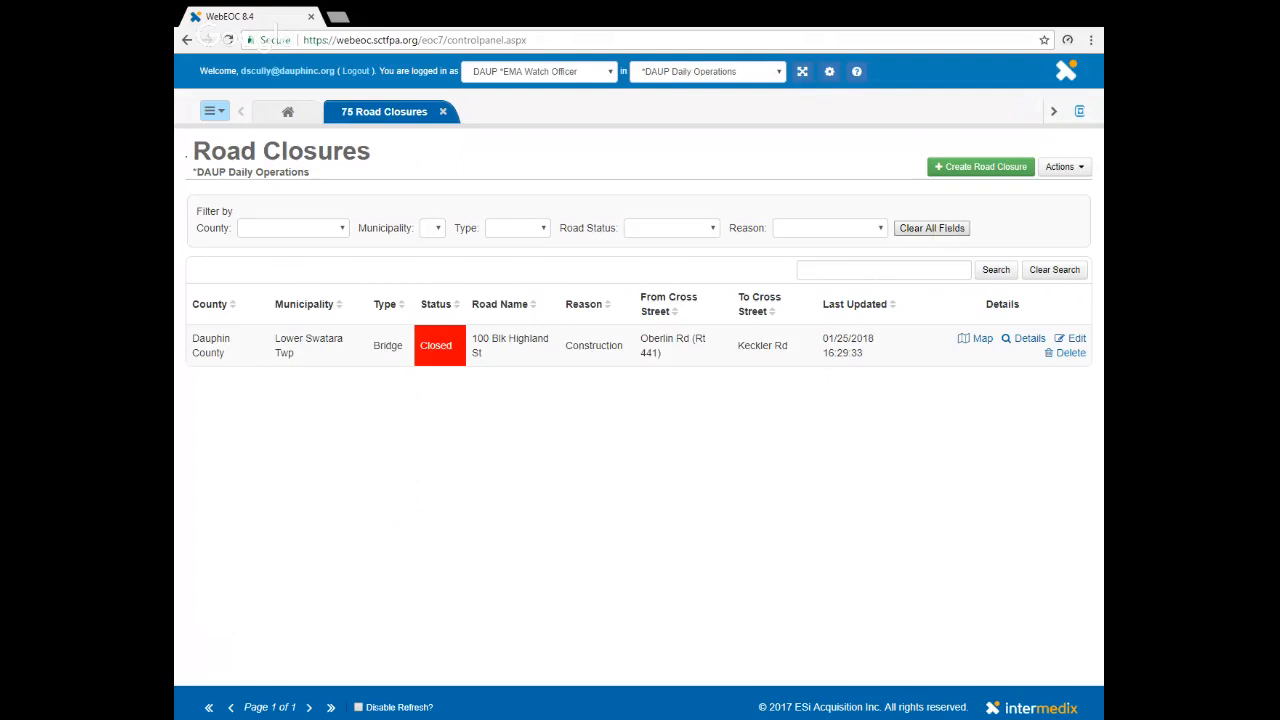
# - Search the road closures for "highland"
pyautogui.click(878, 270)
pyautogui.click(850, 268)
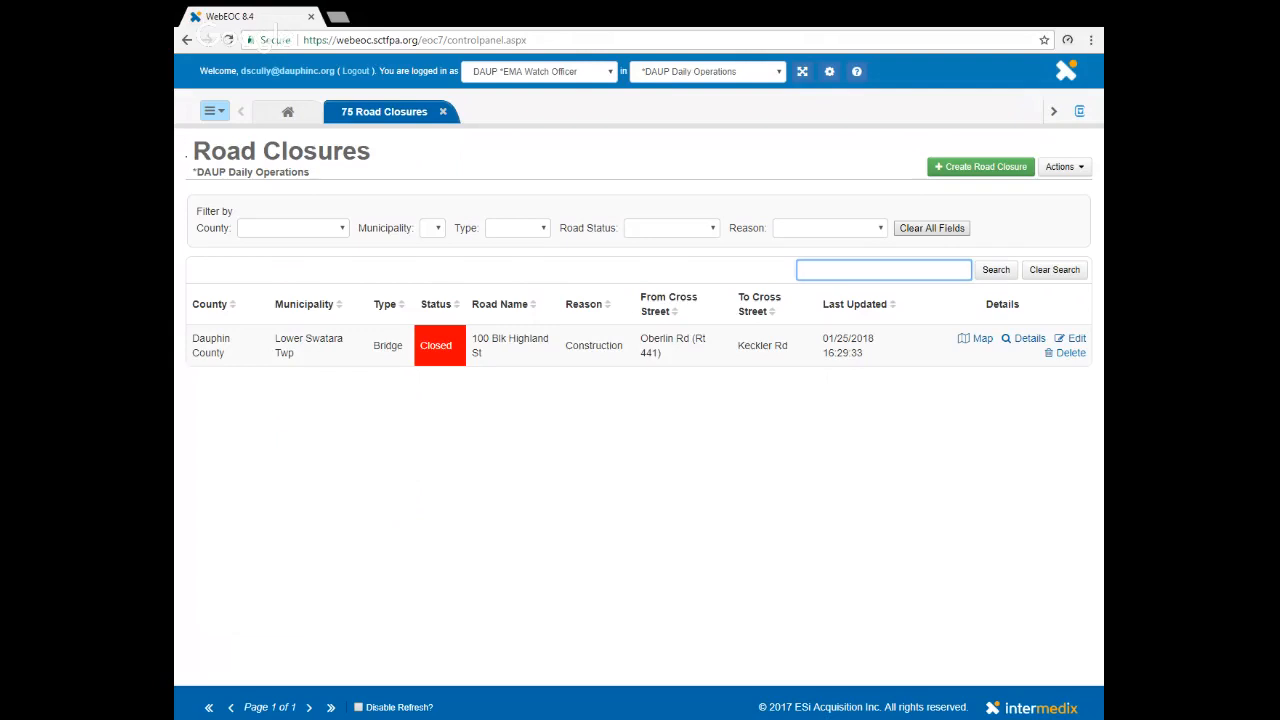
pyautogui.write('highland')
pyautogui.press('Return')
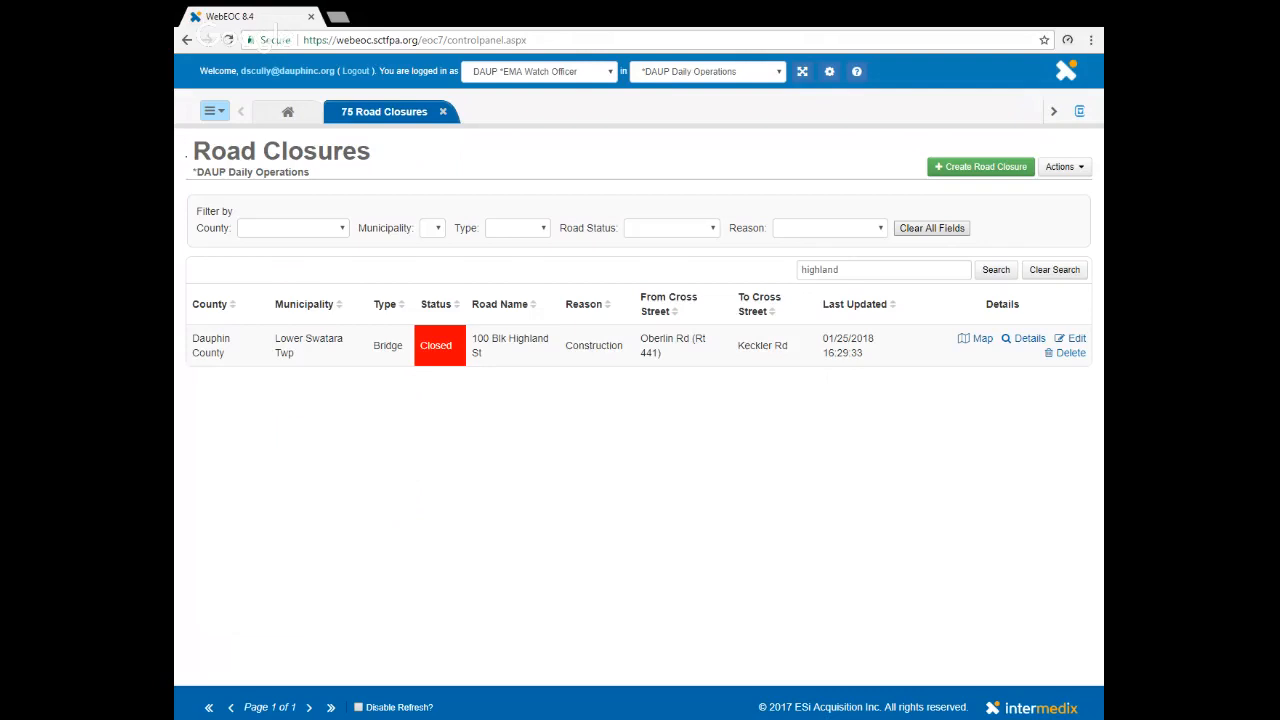
# - Search the road closures for "main" and clear the search
pyautogui.moveTo(852, 270); pyautogui.dragTo(603, 289)
pyautogui.write('main')
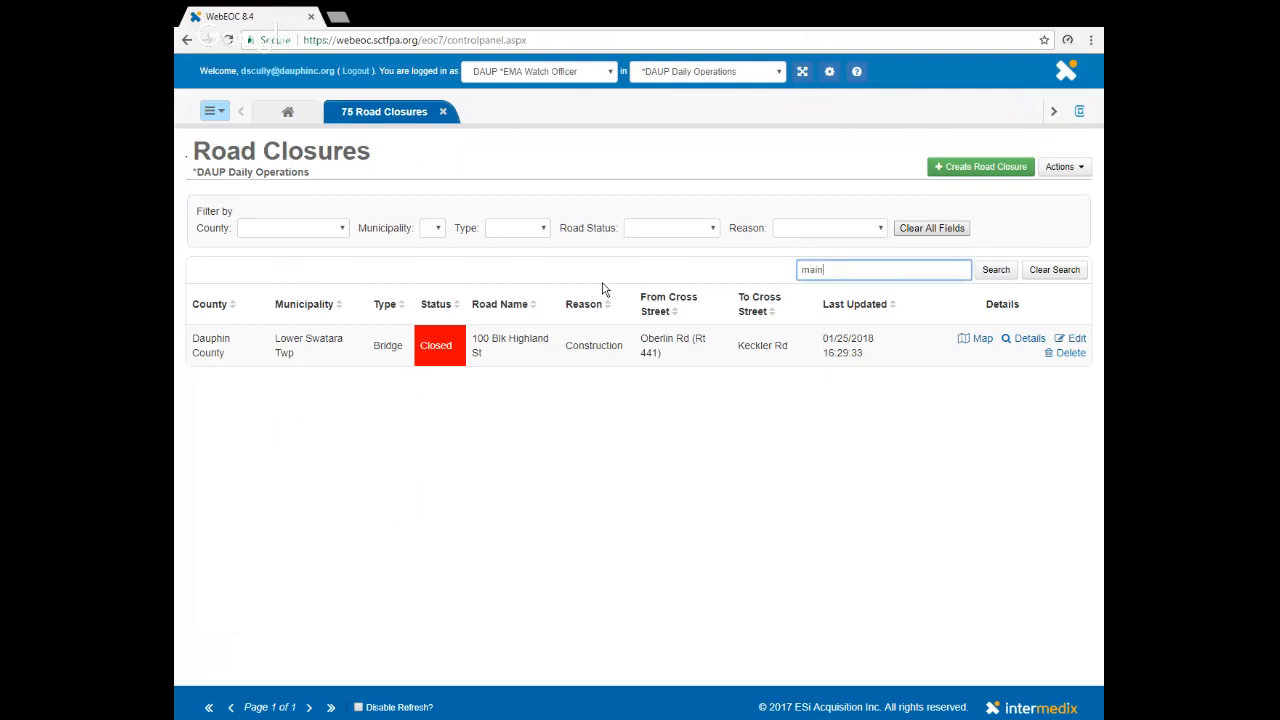
pyautogui.press('Return')
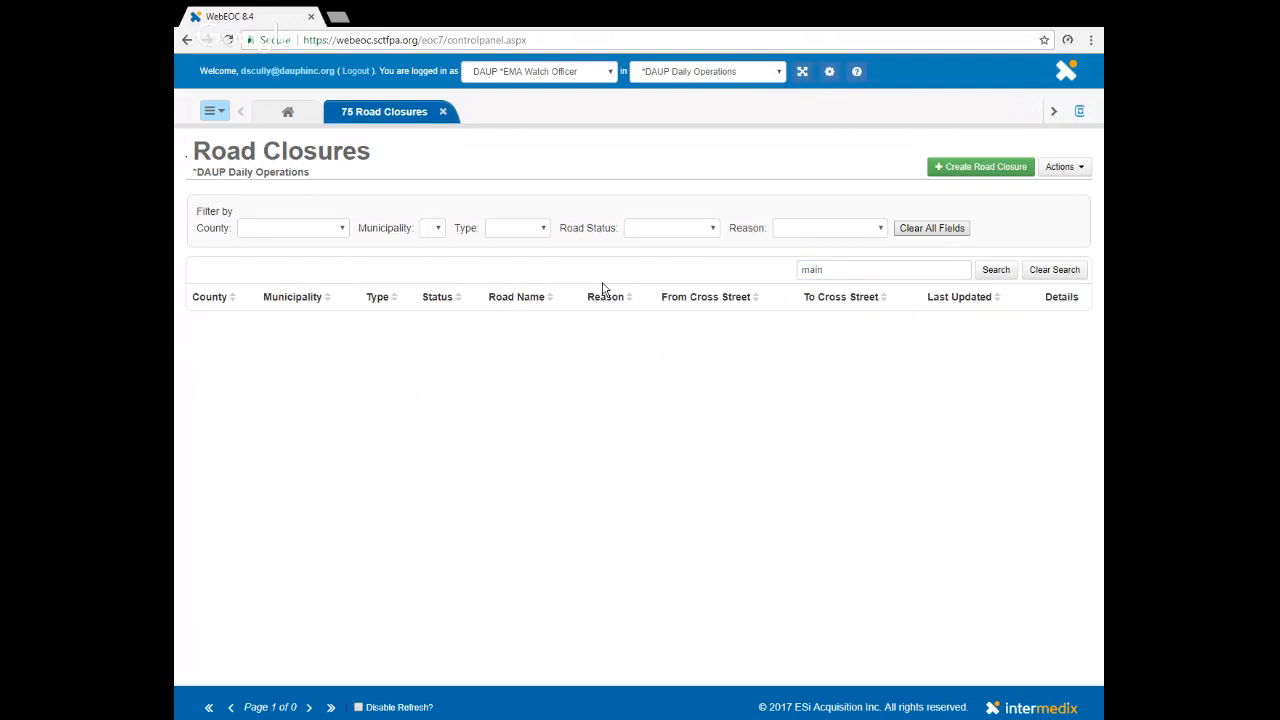
pyautogui.click(1054, 270)
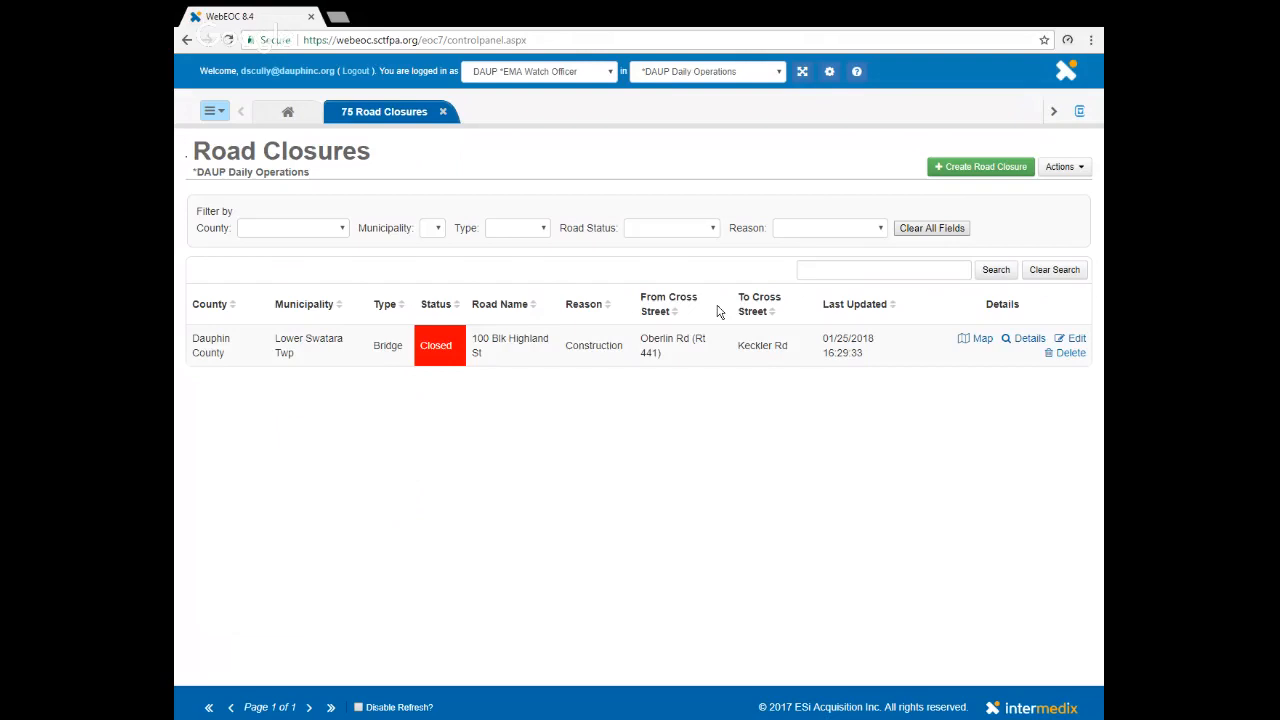
# - Create a new road closure record with county Dauphin County and municipality Lower Paxton Twp
pyautogui.click(981, 168)
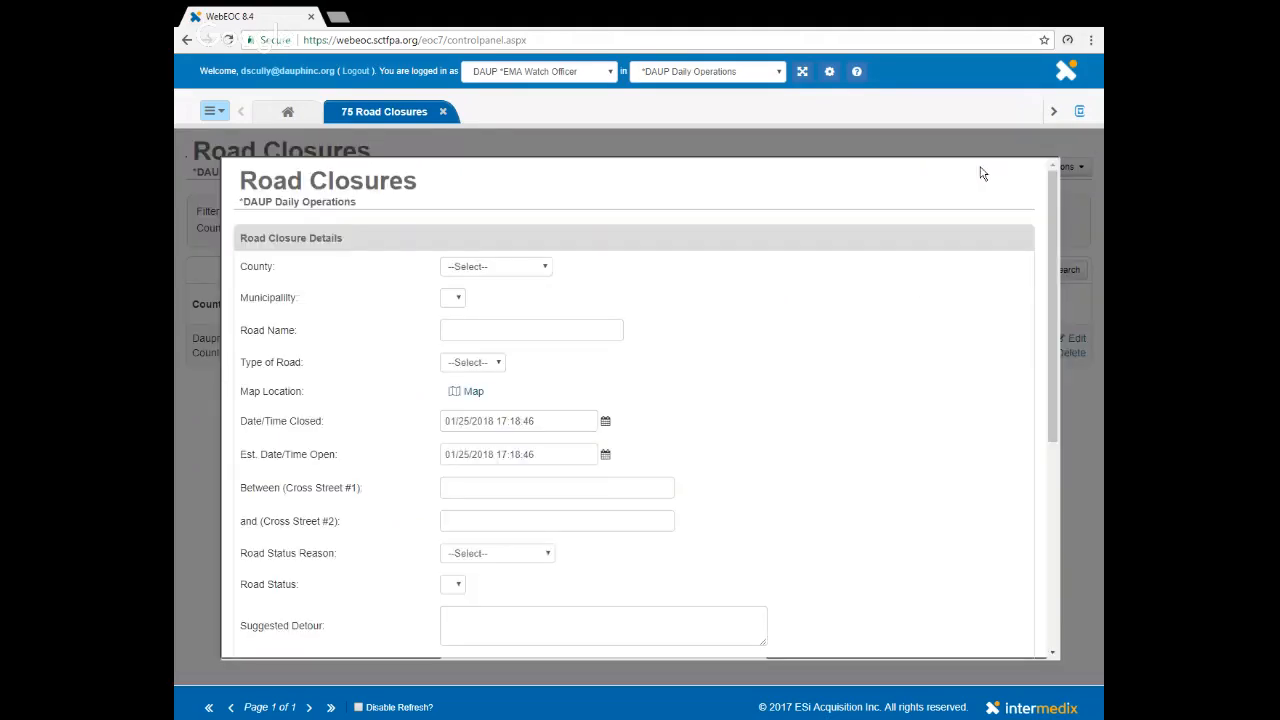
pyautogui.click(516, 268)
pyautogui.press('l')
pyautogui.press('d')
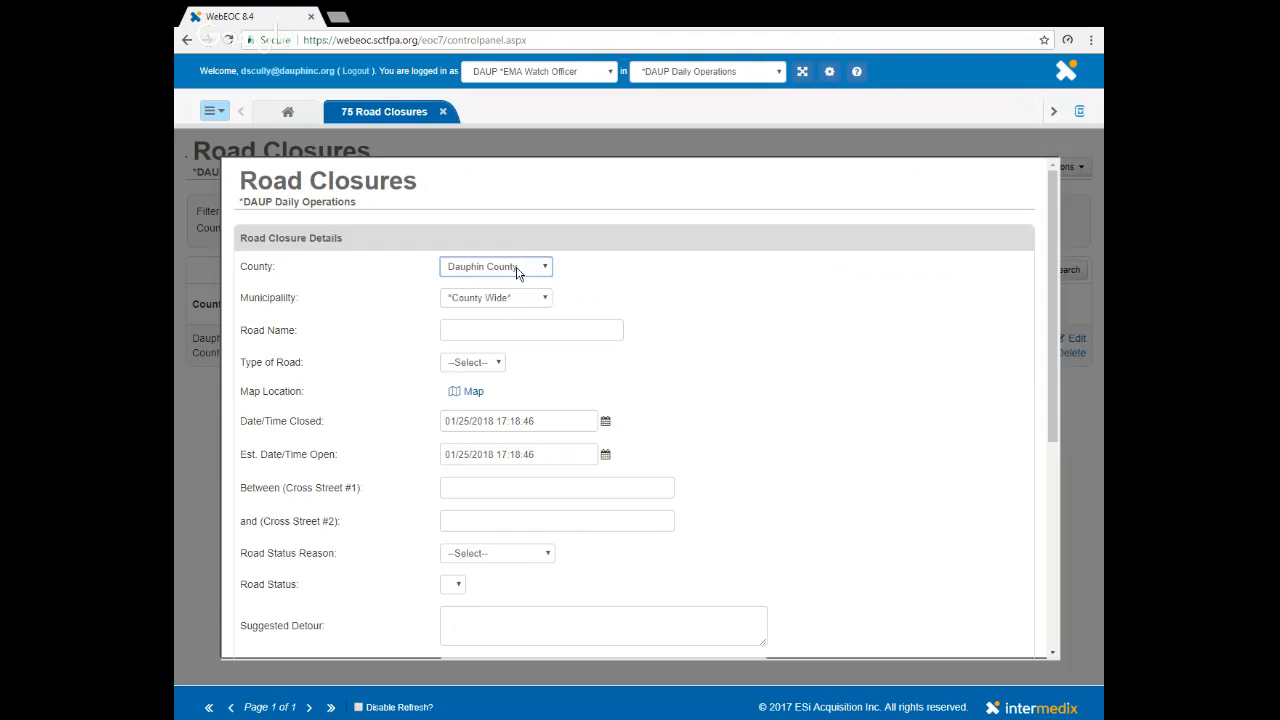
pyautogui.press('Tab')
pyautogui.click(499, 360)
# - Enter the road name "I 83 N at Union Deposit Rd" and set the type of road to Road
pyautogui.click(545, 330)
pyautogui.click(531, 330)
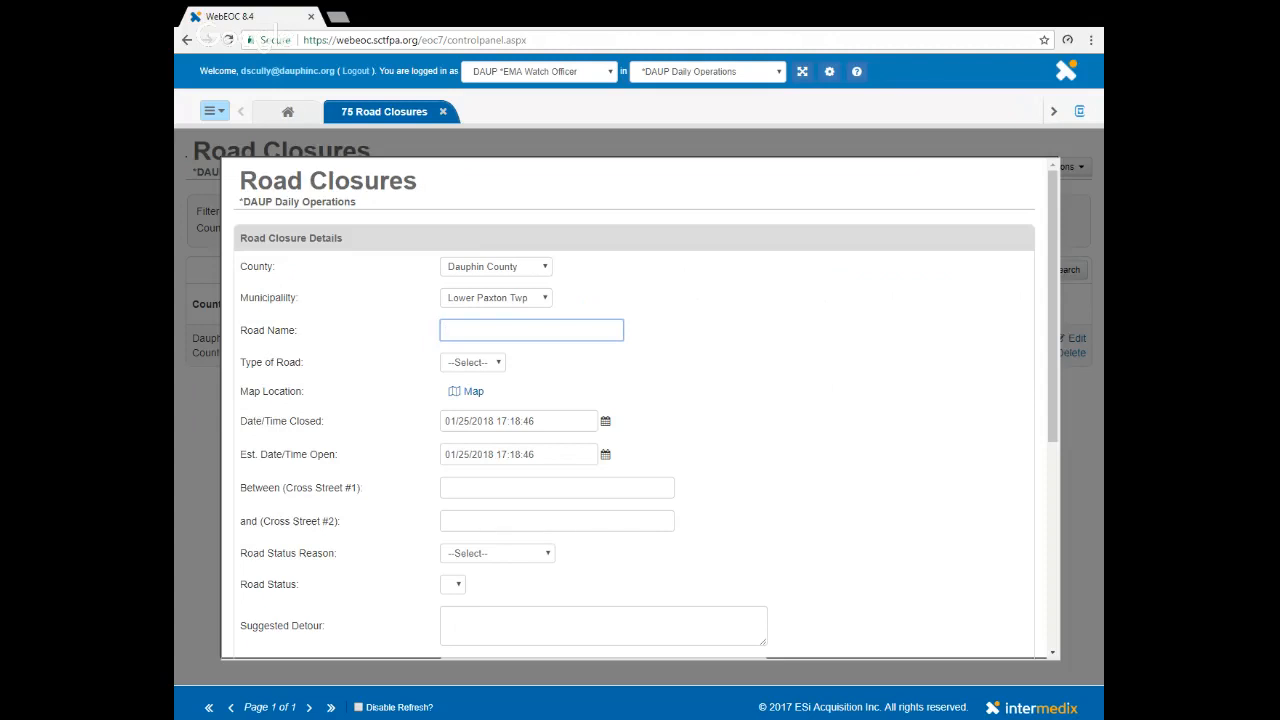
pyautogui.write('I 83 N at UD')
pyautogui.press('BackSpace')
pyautogui.write('nion Deposit')
pyautogui.write('Rd')
pyautogui.click(499, 364)
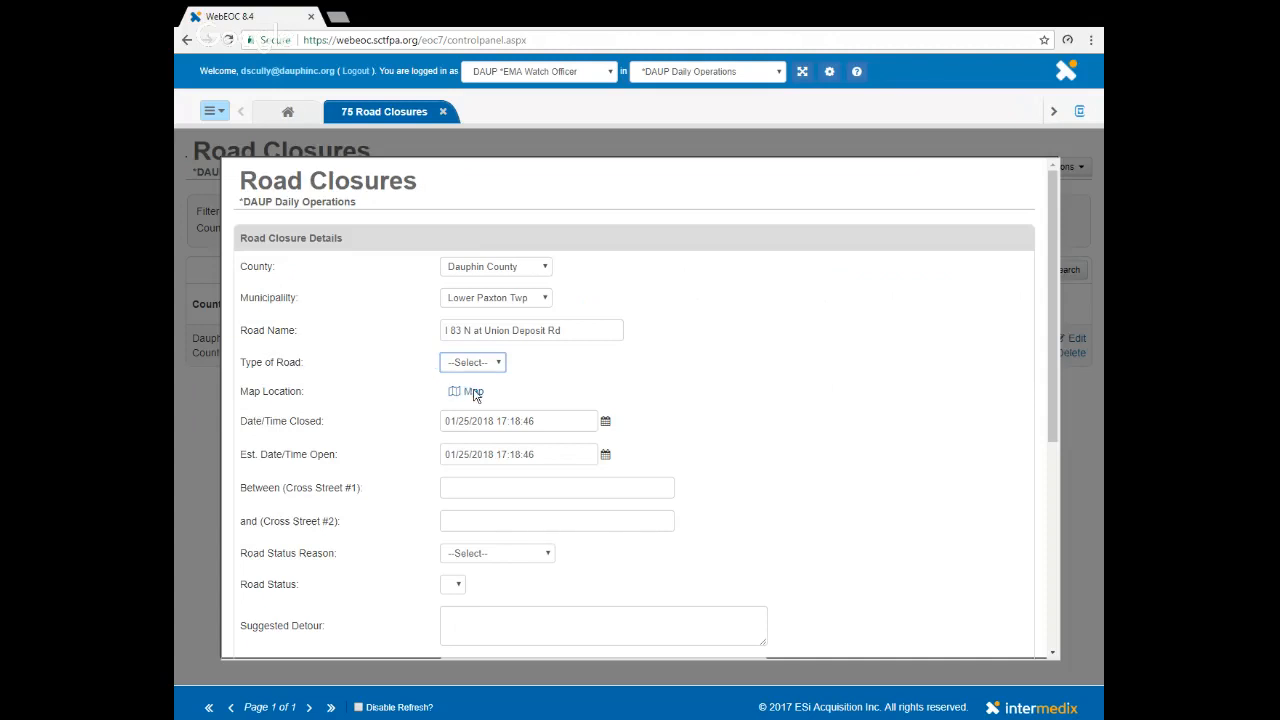
pyautogui.press('Down')
# - Open the closure's map location and search for "union deposit rd, harrisburg, pa"
pyautogui.click(474, 393)
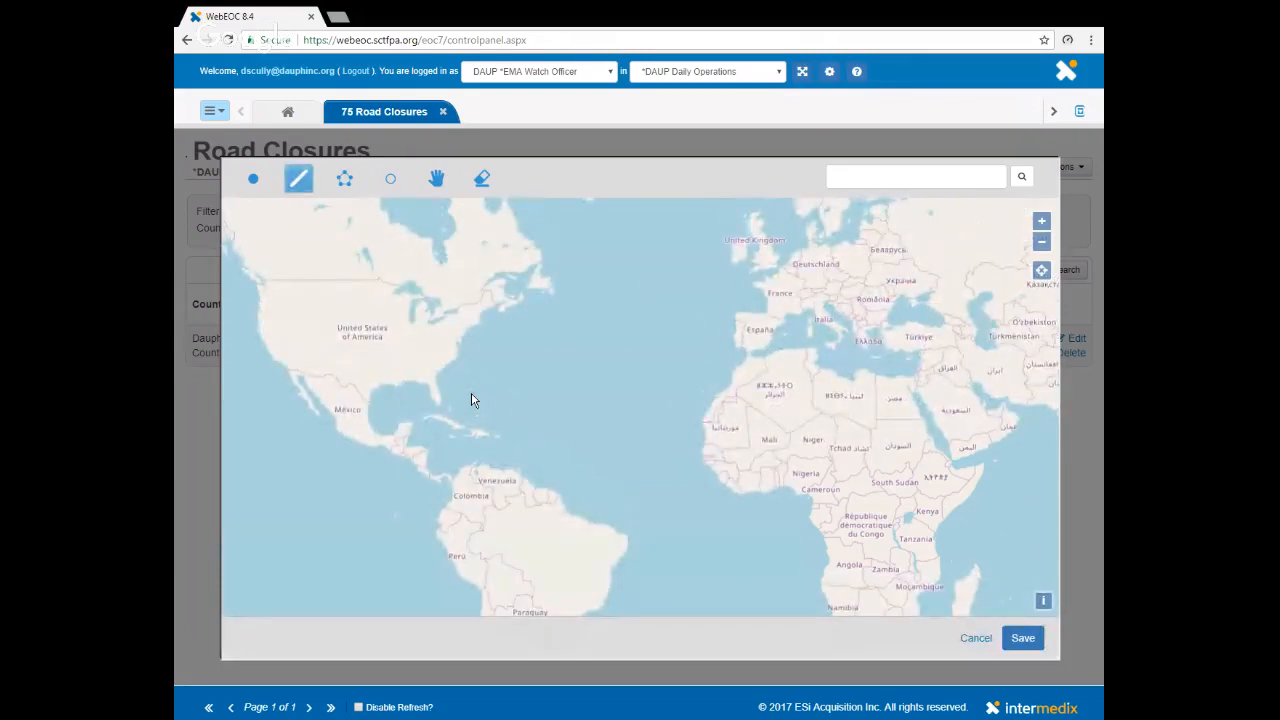
pyautogui.click(866, 177)
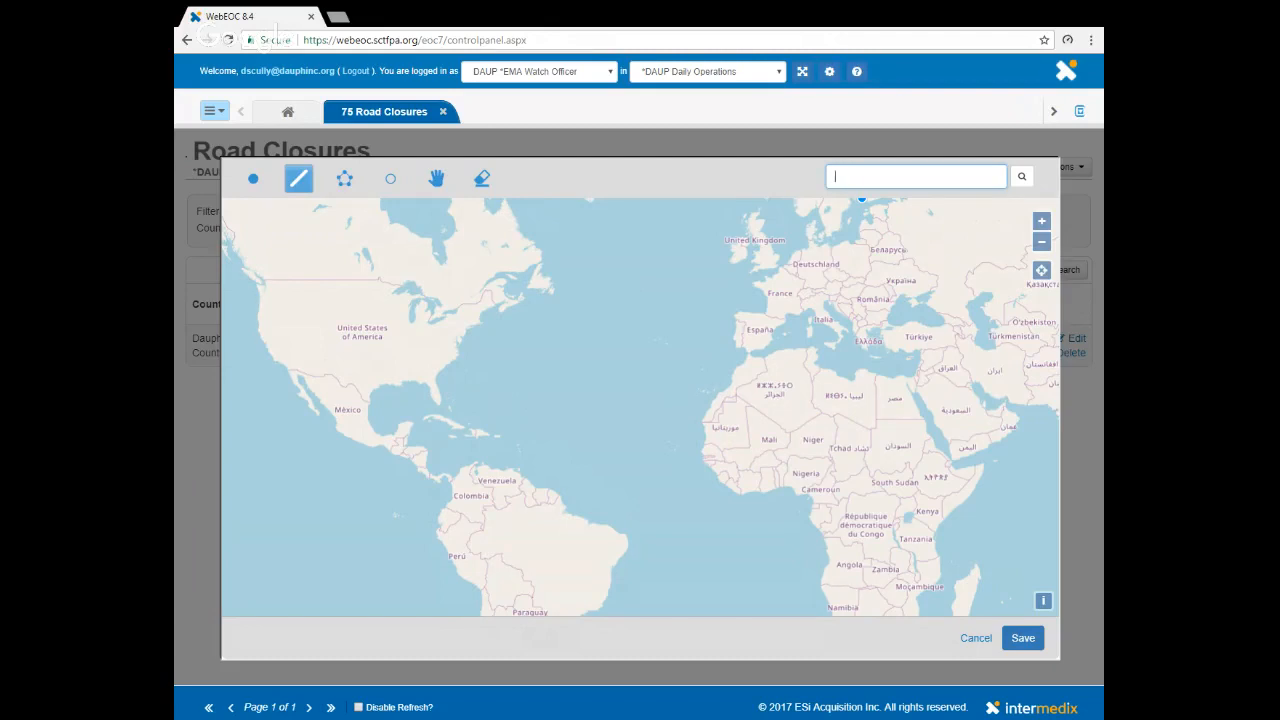
pyautogui.write('union deposit rd, harrisburg, pa')
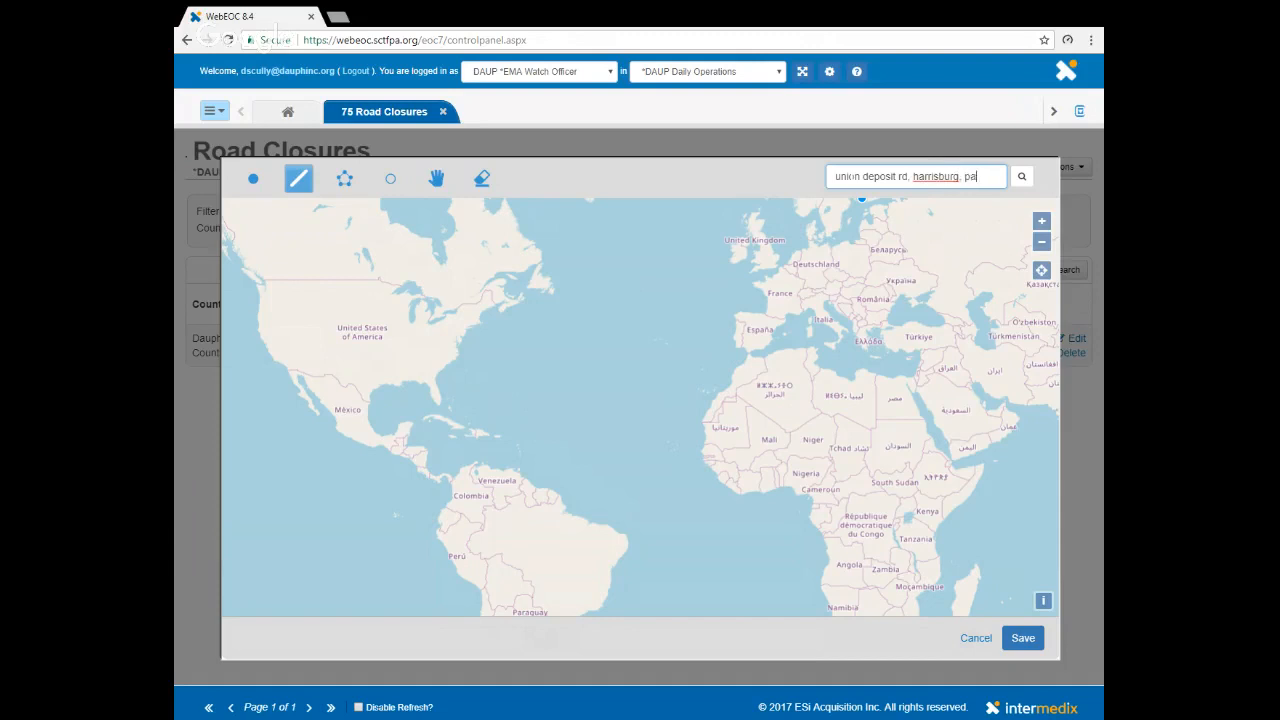
pyautogui.press('Return')
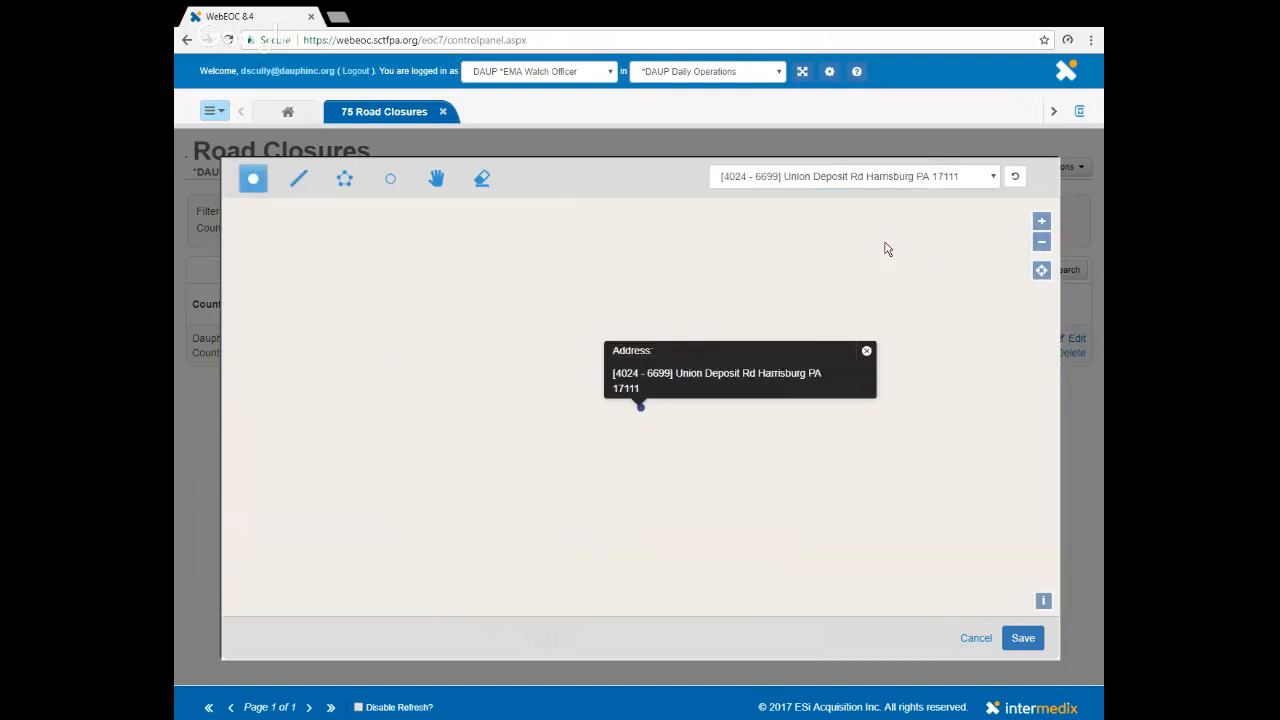
# - Dismiss the address label and locate the I 83 interchange with Union Deposit Road on the map
pyautogui.click(866, 353)
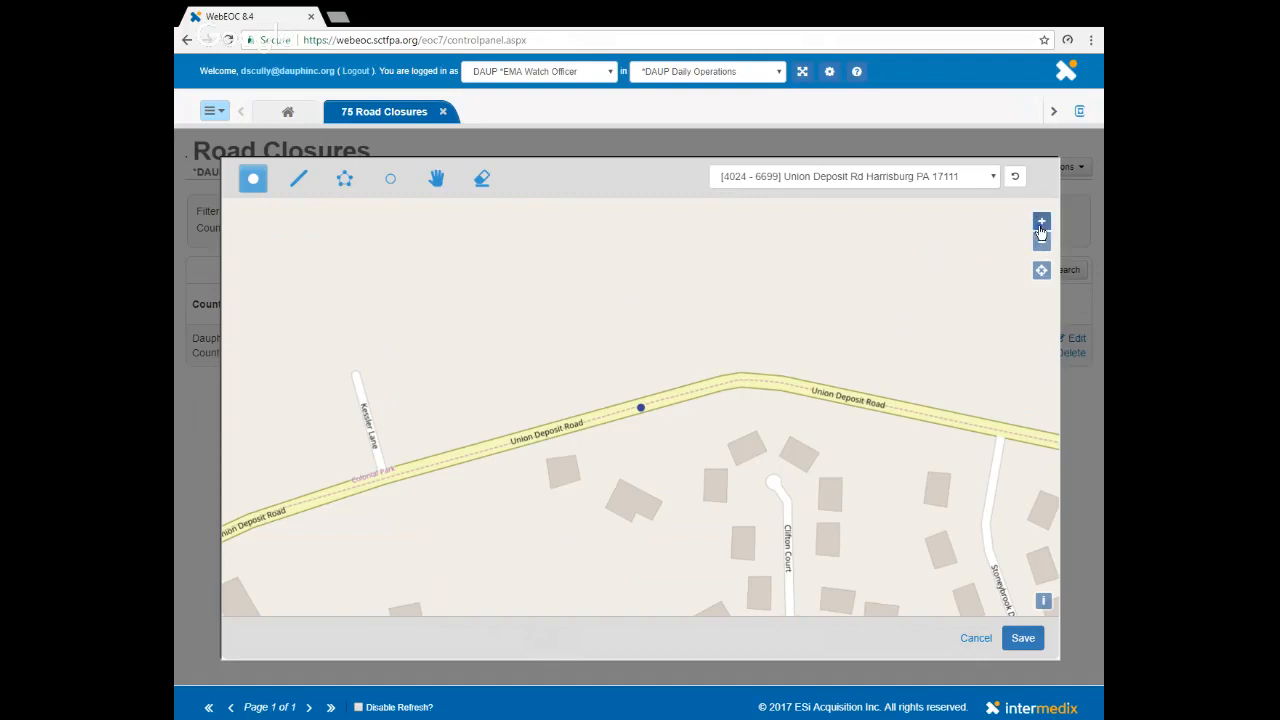
pyautogui.scroll(-1, 968, 322)
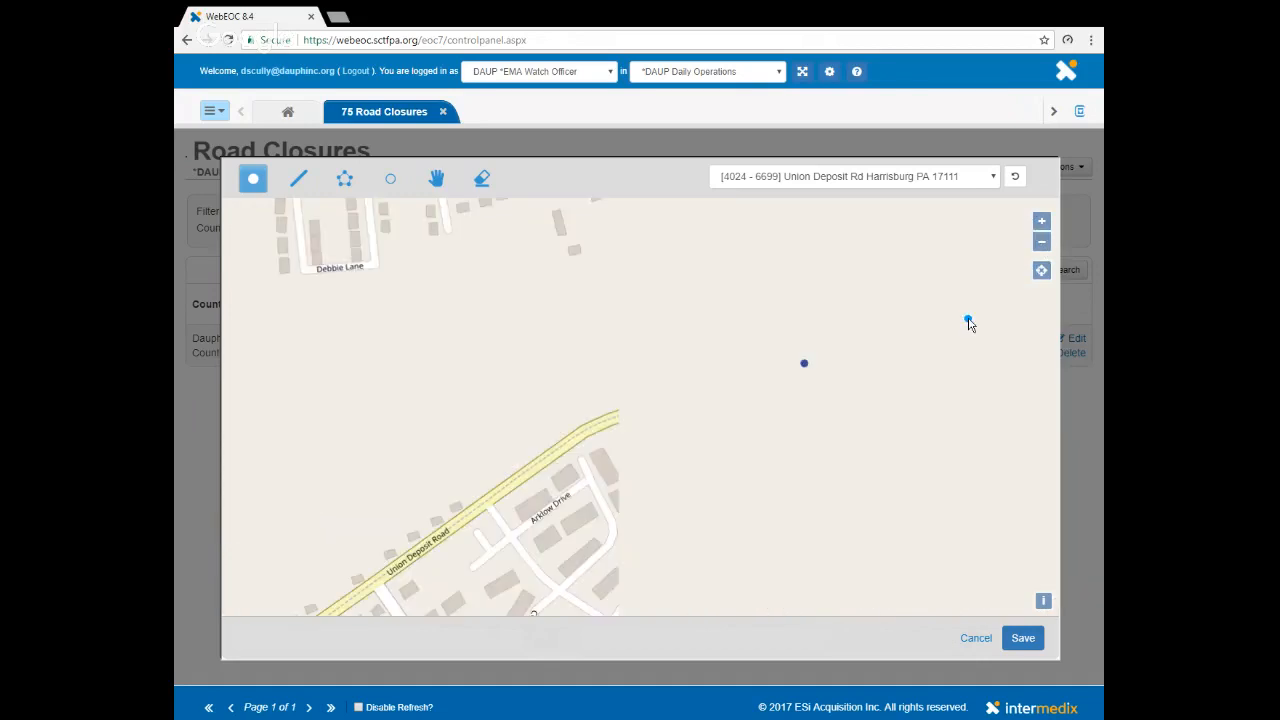
pyautogui.scroll(-1, 650, 408)
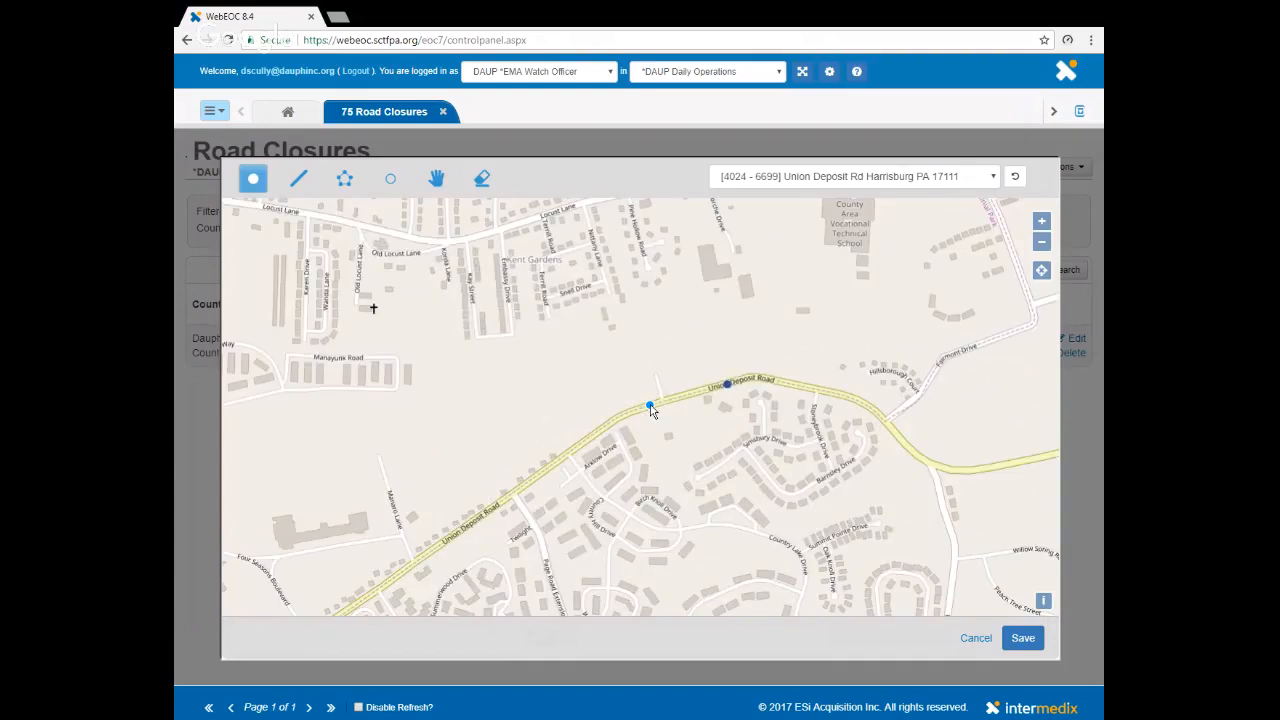
pyautogui.scroll(-1, 650, 408)
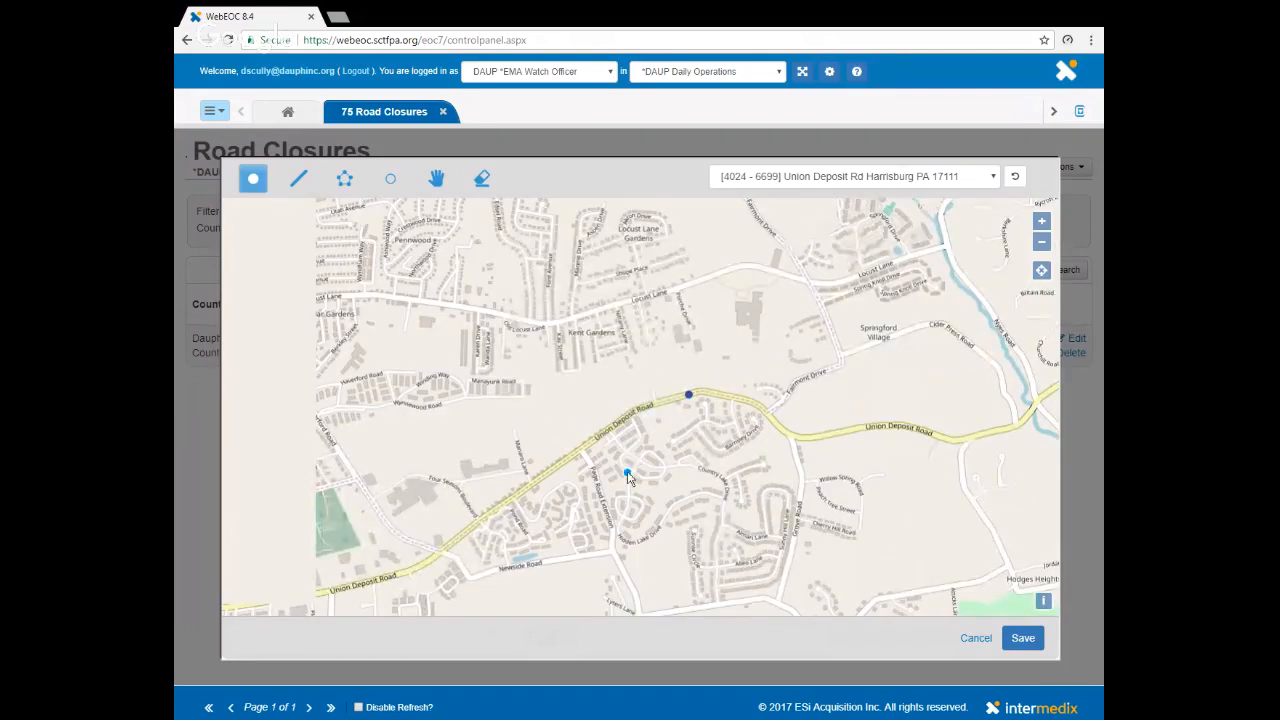
pyautogui.scroll(-1, 633, 460)
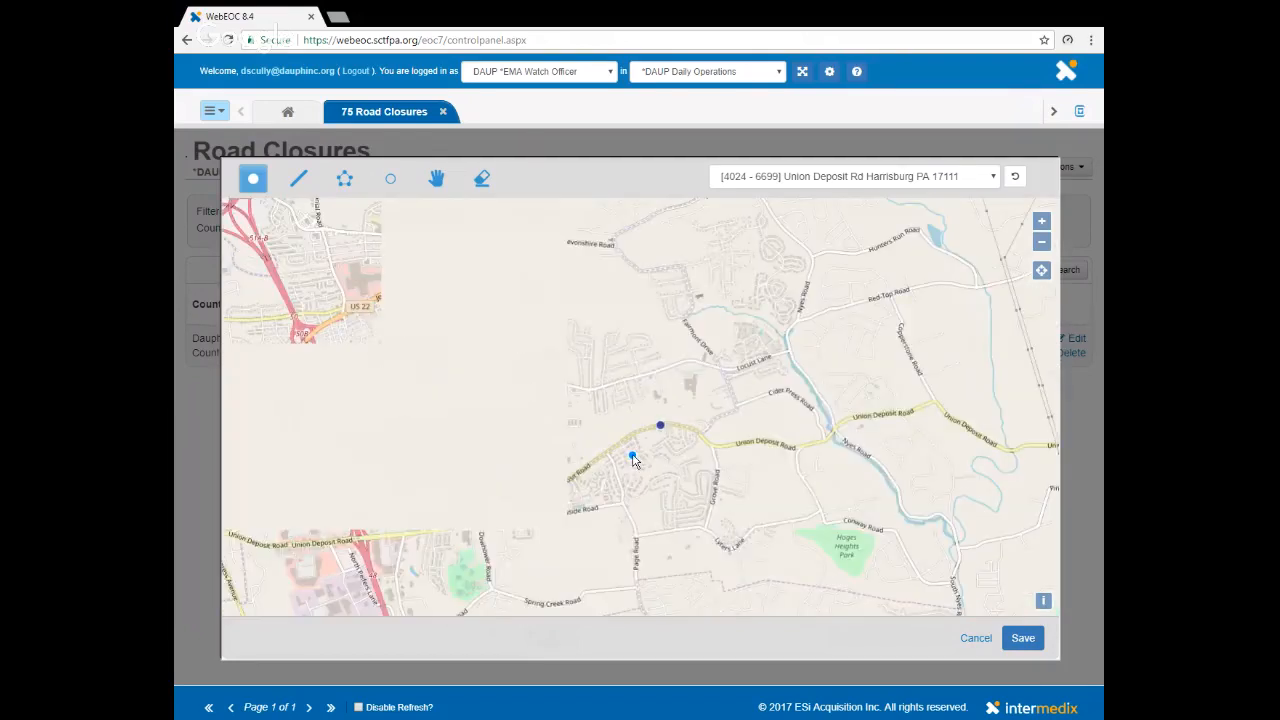
pyautogui.moveTo(605, 509); pyautogui.dragTo(920, 394)
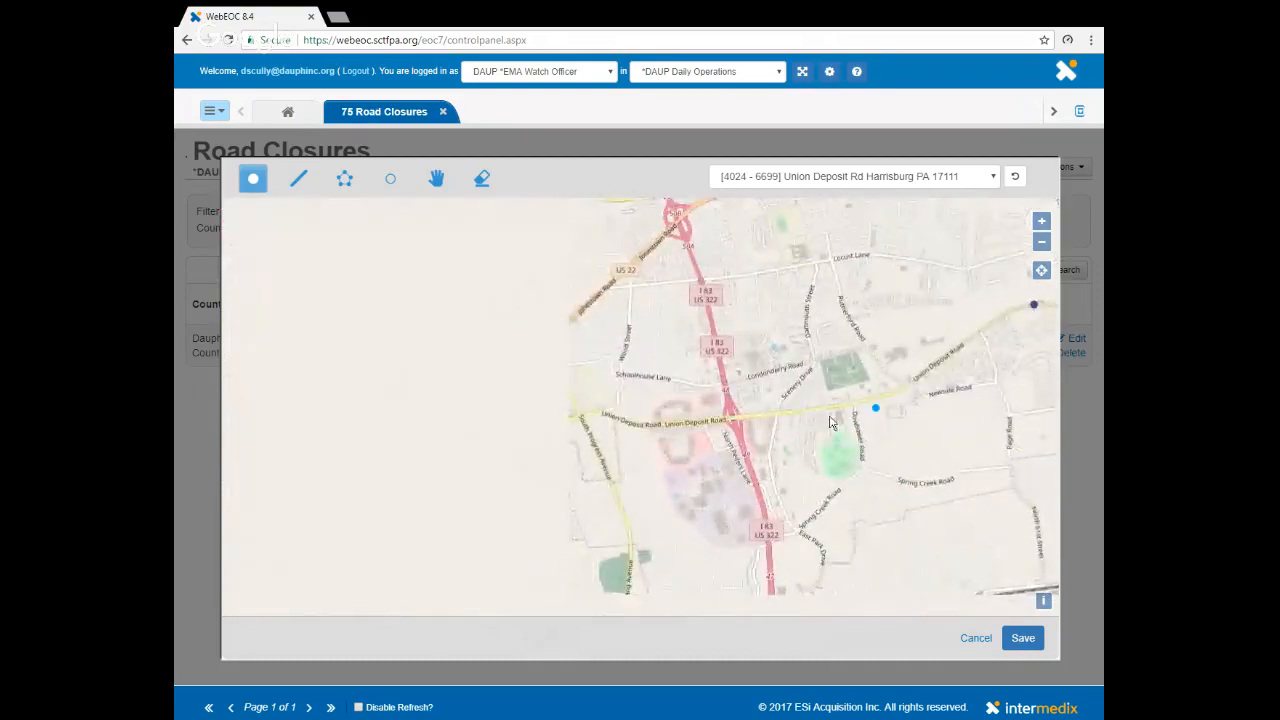
pyautogui.scroll(3, 733, 424)
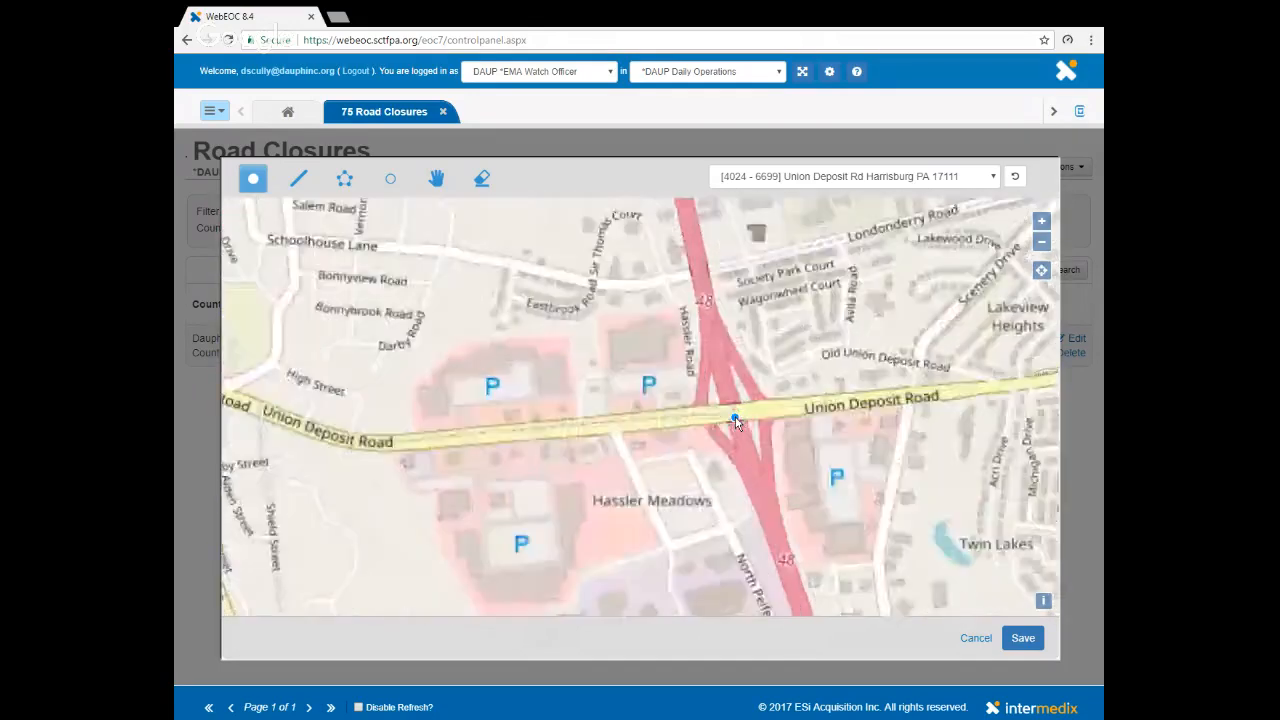
pyautogui.scroll(1, 735, 414)
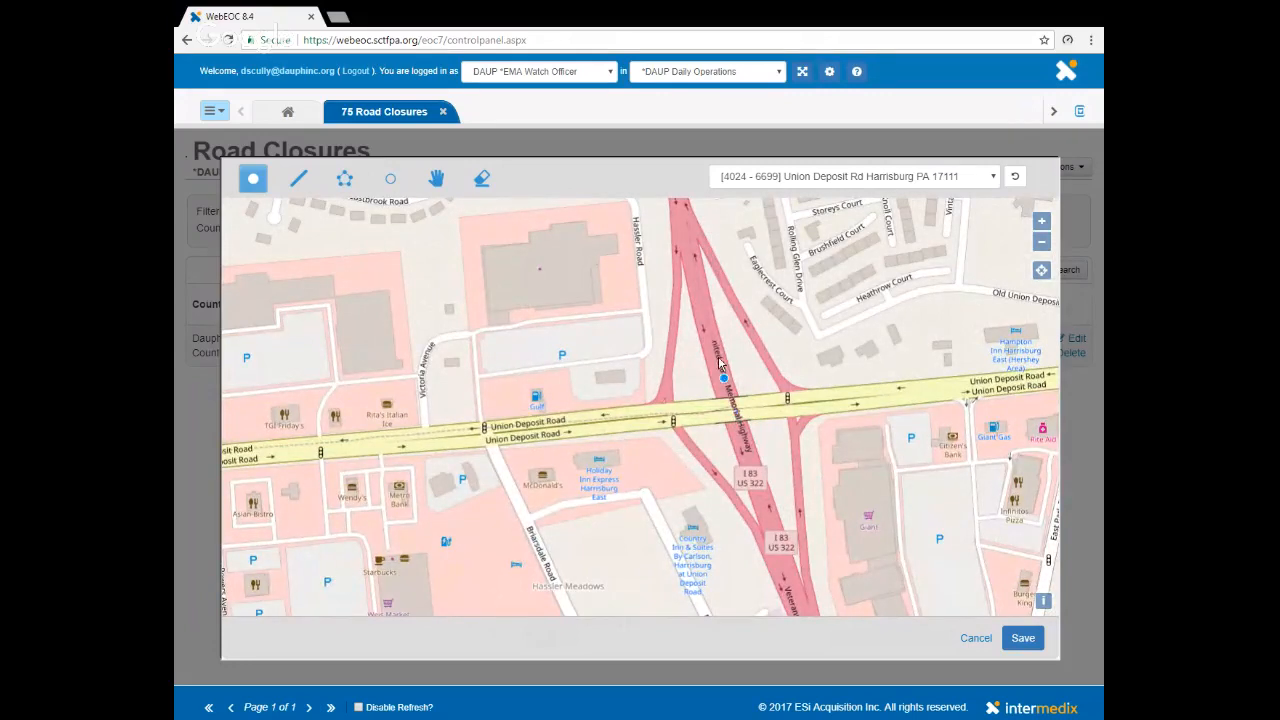
# - Mark a point on I 83 just south of Union Deposit Road
pyautogui.click(771, 474)
pyautogui.click(757, 460)
pyautogui.click(756, 460)
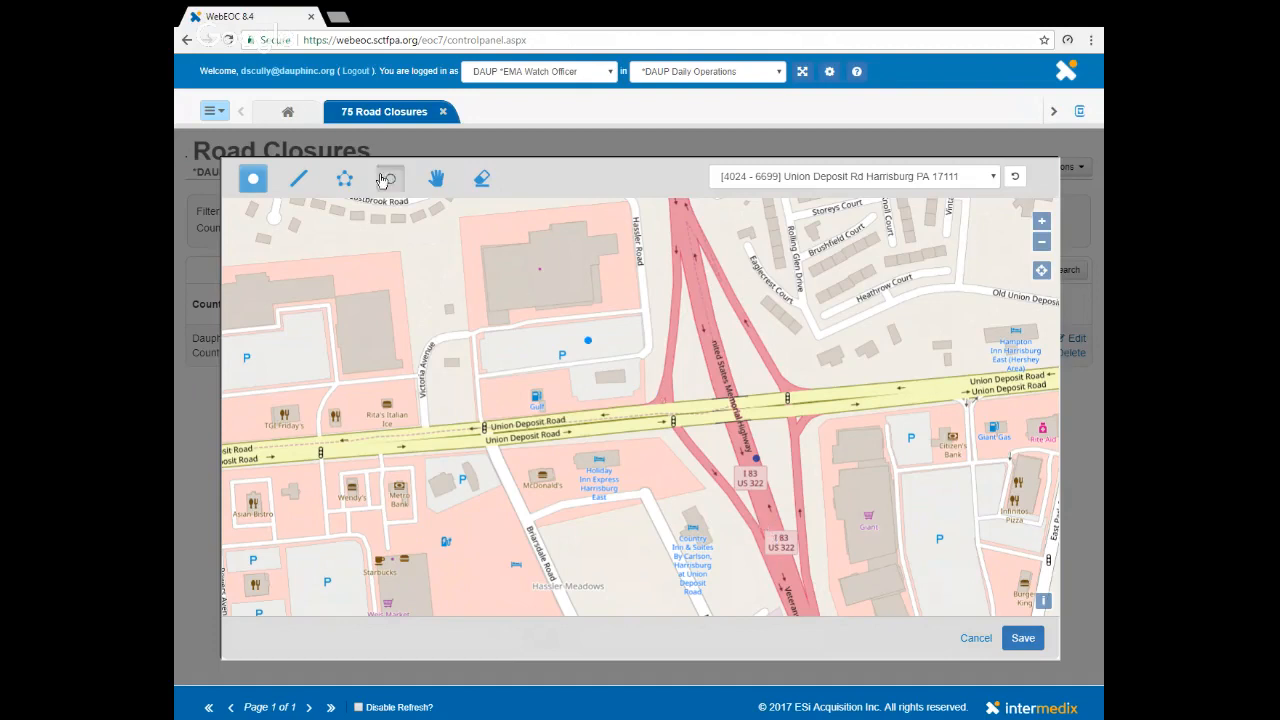
# - Draw a line along I 83 across the Union Deposit Road interchange and save the map location
pyautogui.click(298, 182)
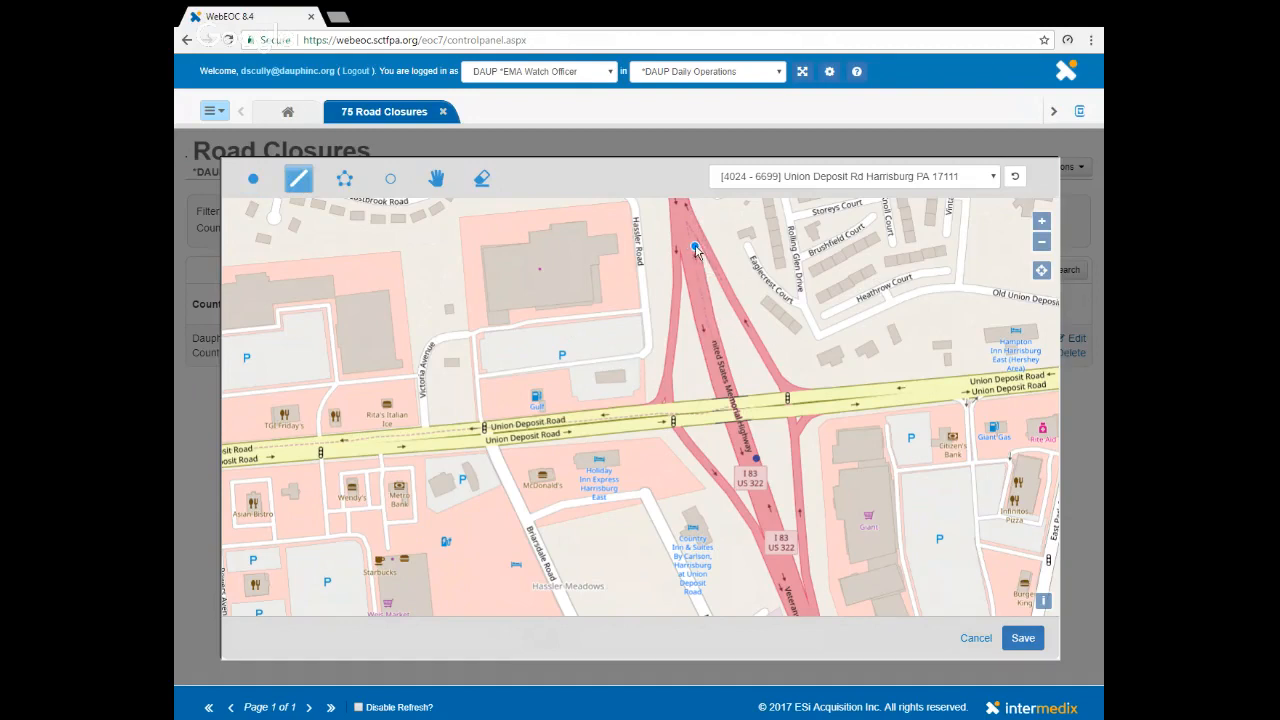
pyautogui.click(696, 248)
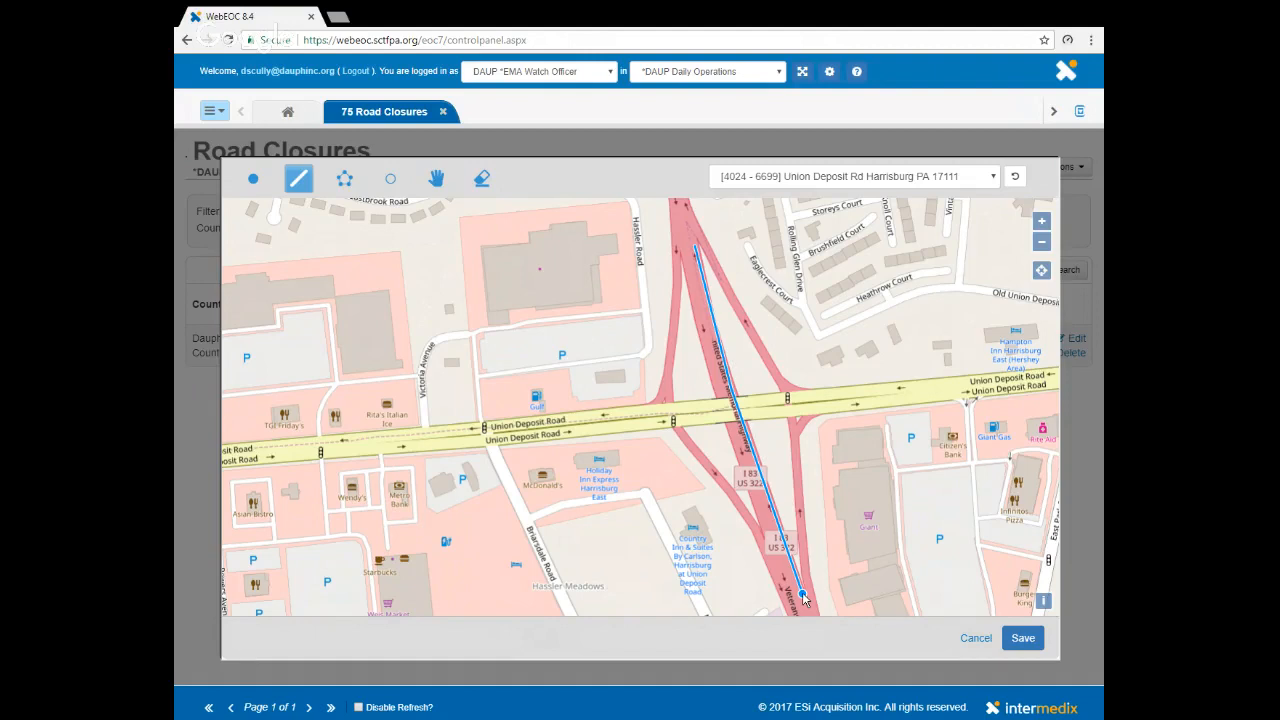
pyautogui.doubleClick(803, 597)
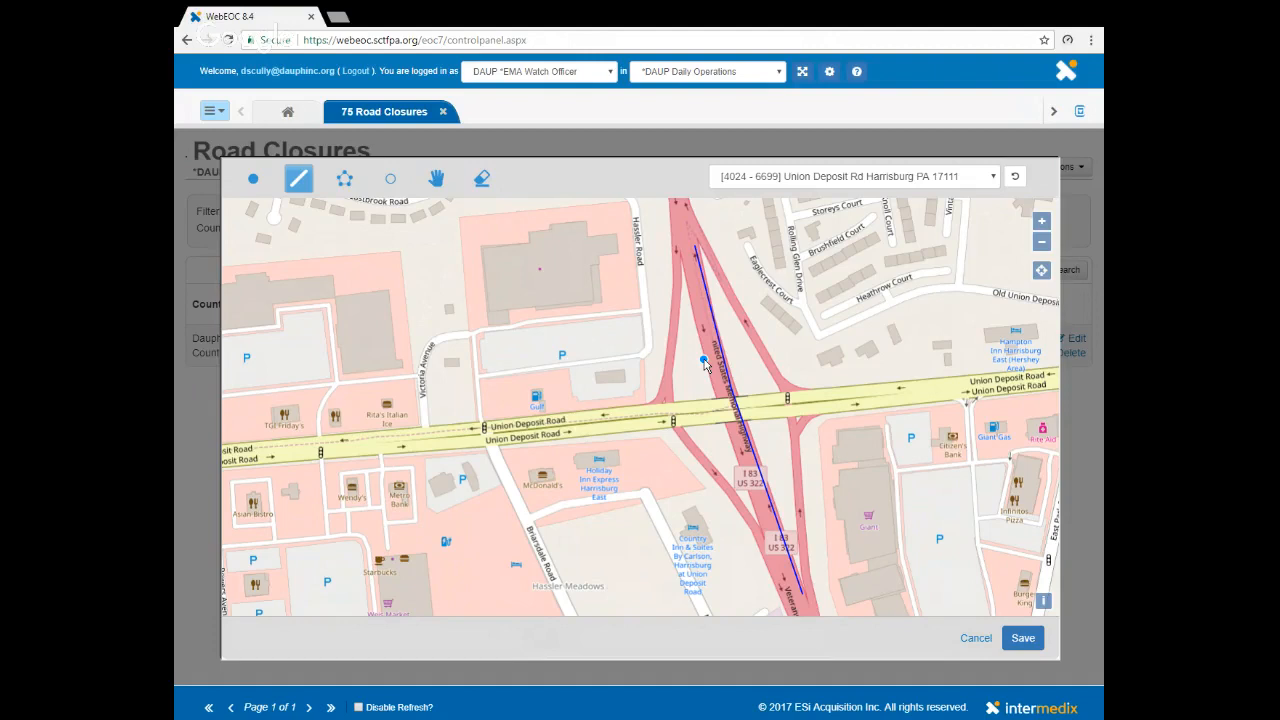
pyautogui.click(1034, 646)
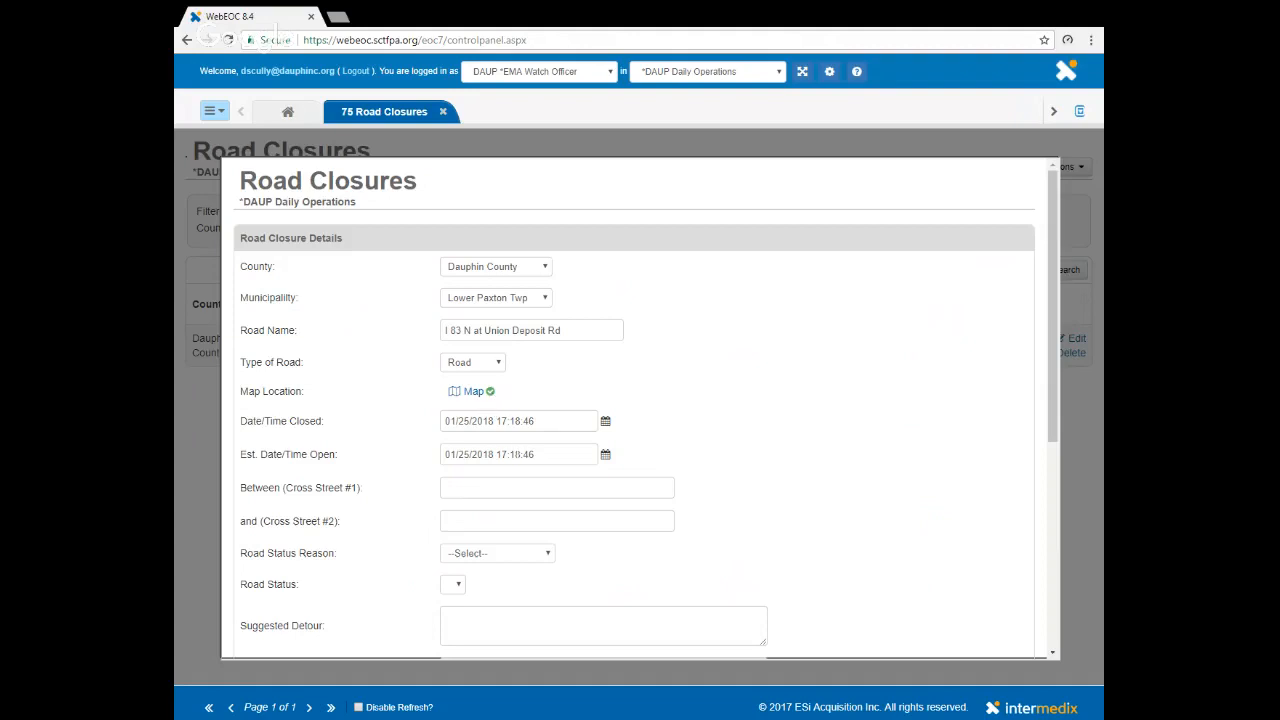
# - Clear the estimated opening date/time and enter "At Union Deposit Rd Exit" as the first cross street
pyautogui.moveTo(548, 455); pyautogui.dragTo(430, 453)
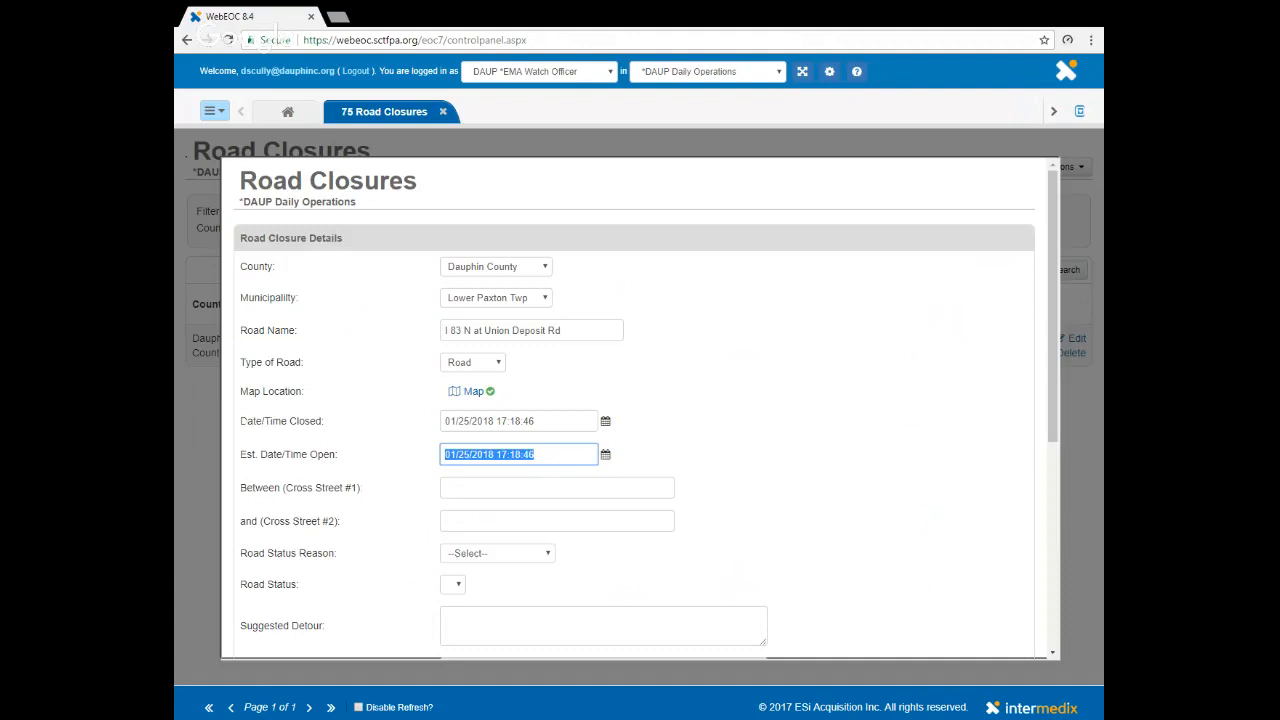
pyautogui.press('BackSpace')
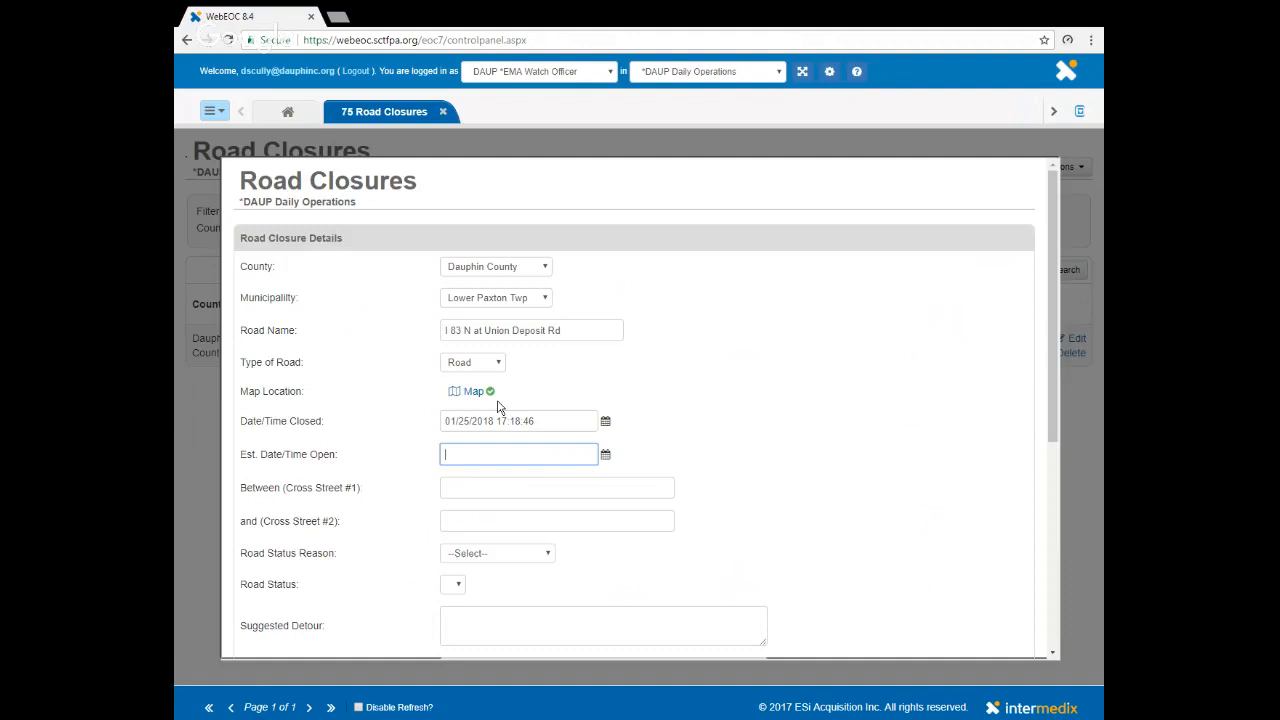
pyautogui.click(473, 482)
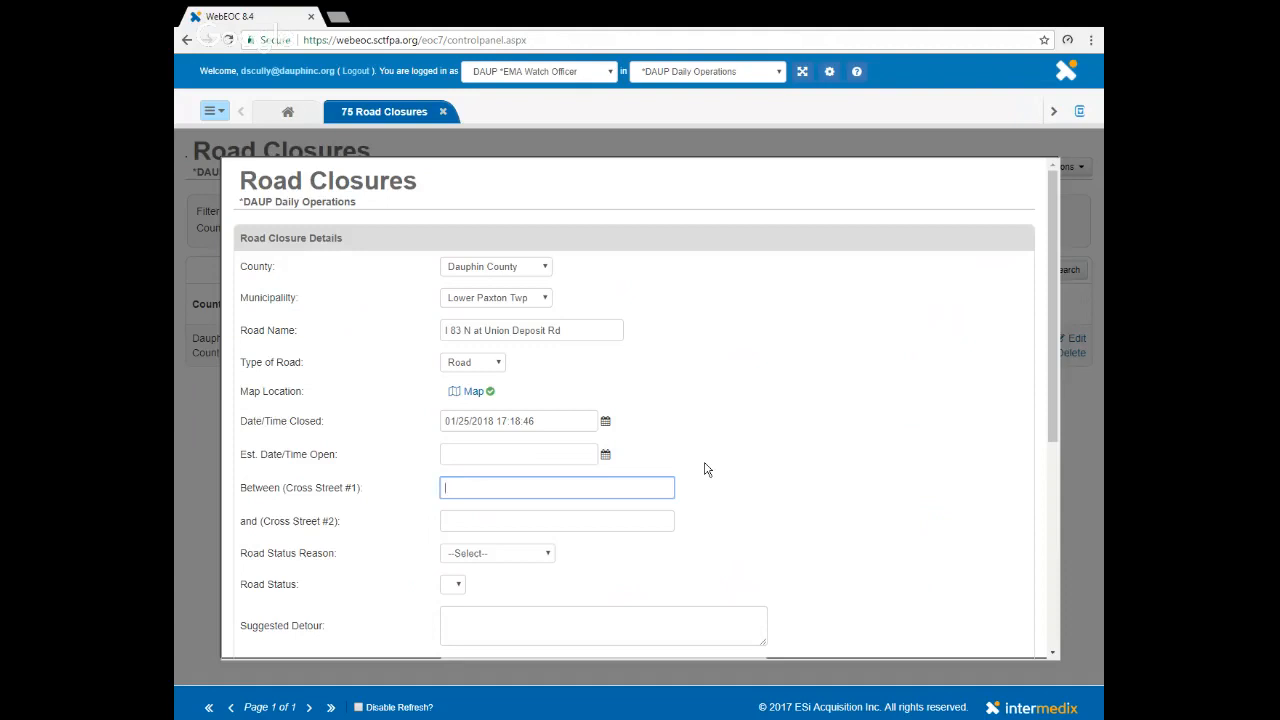
pyautogui.write('At Union Deposit Rd Exit')
# - Set the road status reason to Crash and the road status to Closed
pyautogui.click(524, 560)
pyautogui.click(487, 596)
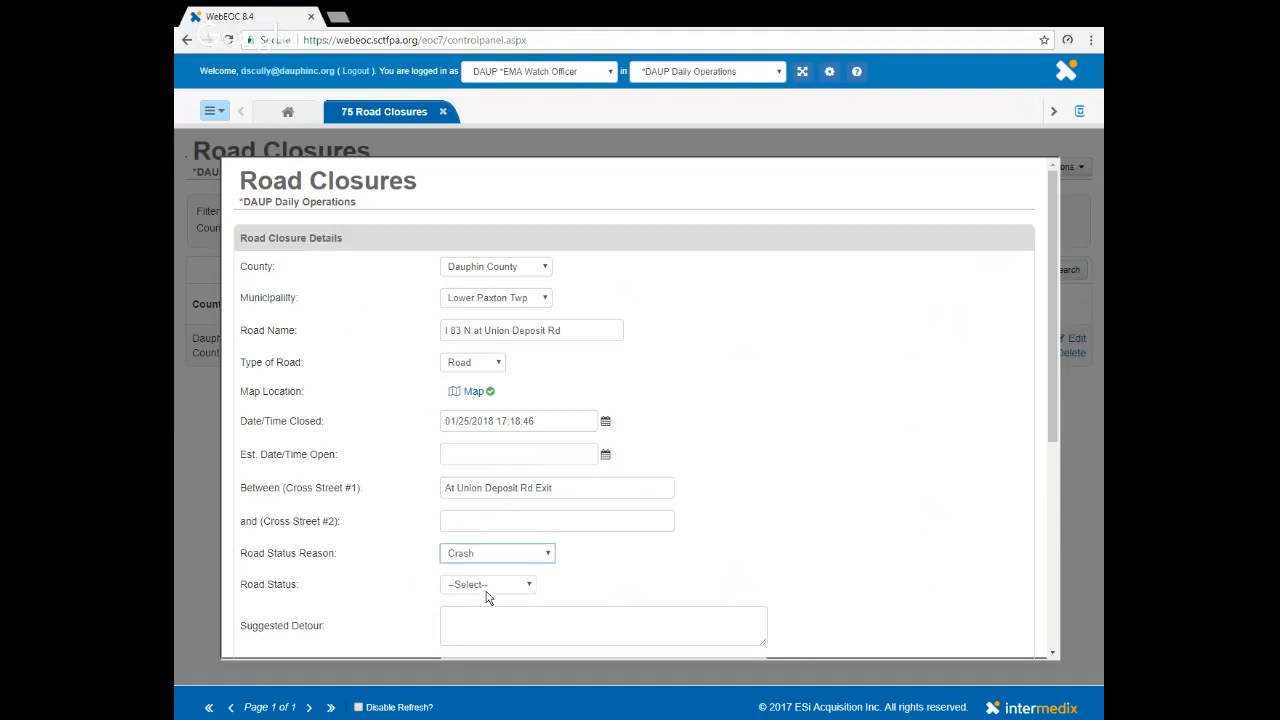
pyautogui.scroll(-2, 913, 533)
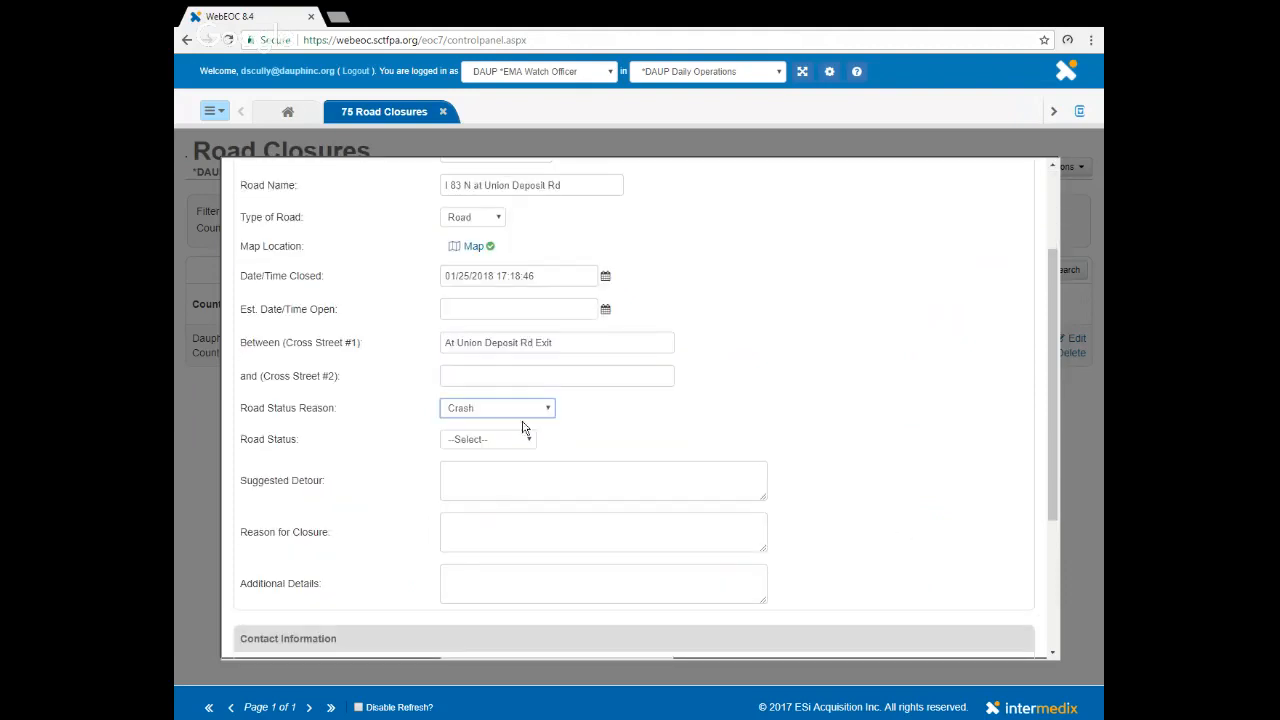
pyautogui.click(530, 441)
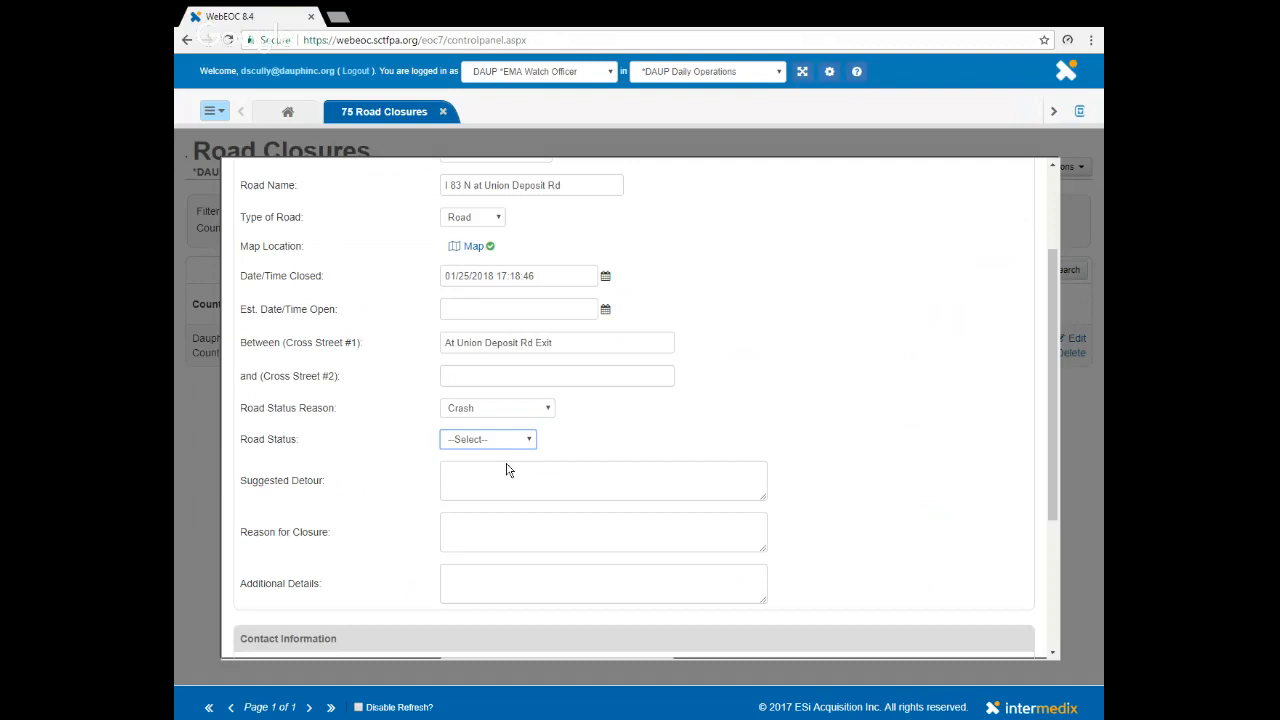
pyautogui.click(498, 477)
# - Enter the suggested detour "Exit on Union Deposit and re-enter at Union Deposit ramp"
pyautogui.scroll(-1, 478, 441)
pyautogui.click(490, 408)
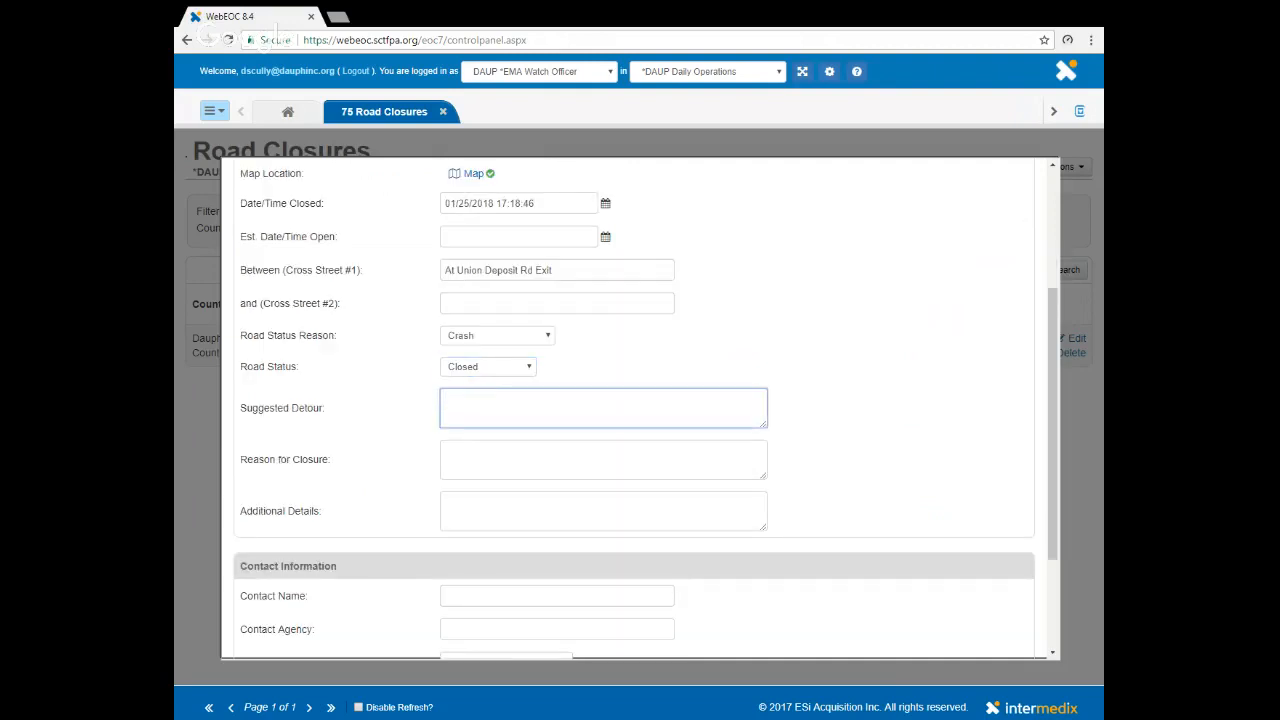
pyautogui.write('Exi')
pyautogui.write('t on ')
pyautogui.write('Union Dep')
pyautogui.write('oi')
pyautogui.write('sit and re')
pyautogui.write('-enter at Uion')
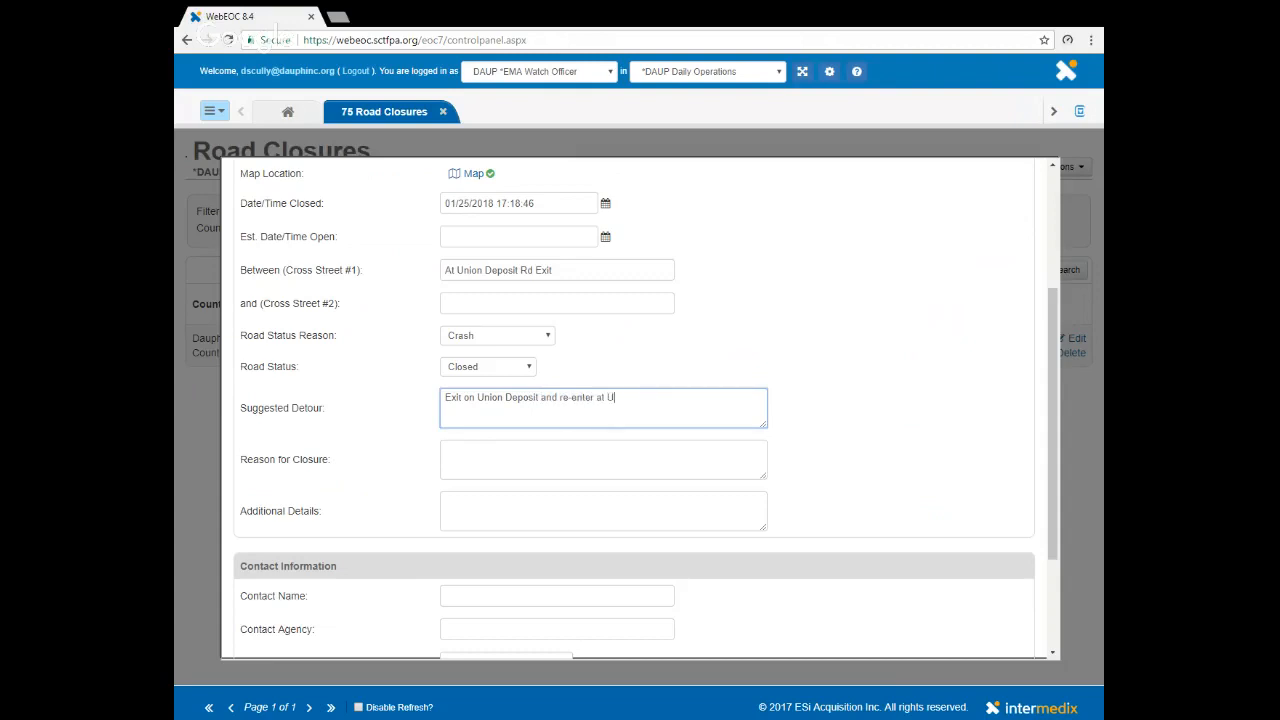
pyautogui.press('BackSpace')
pyautogui.press('BackSpace')
pyautogui.press('BackSpace')
pyautogui.write('nion Depos')
pyautogui.write('sit ramp')
# - Enter "Accident across both lanes" as the reason for closure and save the record with the contact information left blank
pyautogui.click(580, 459)
pyautogui.write('A')
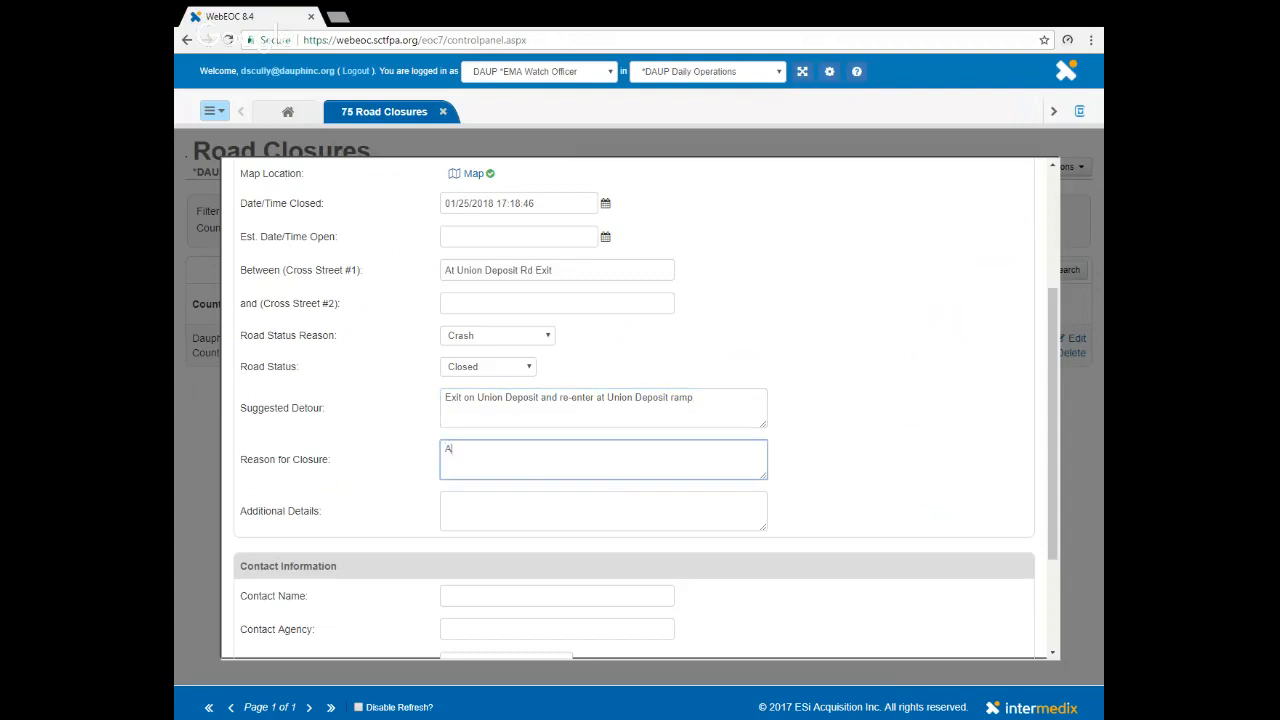
pyautogui.write('ccident')
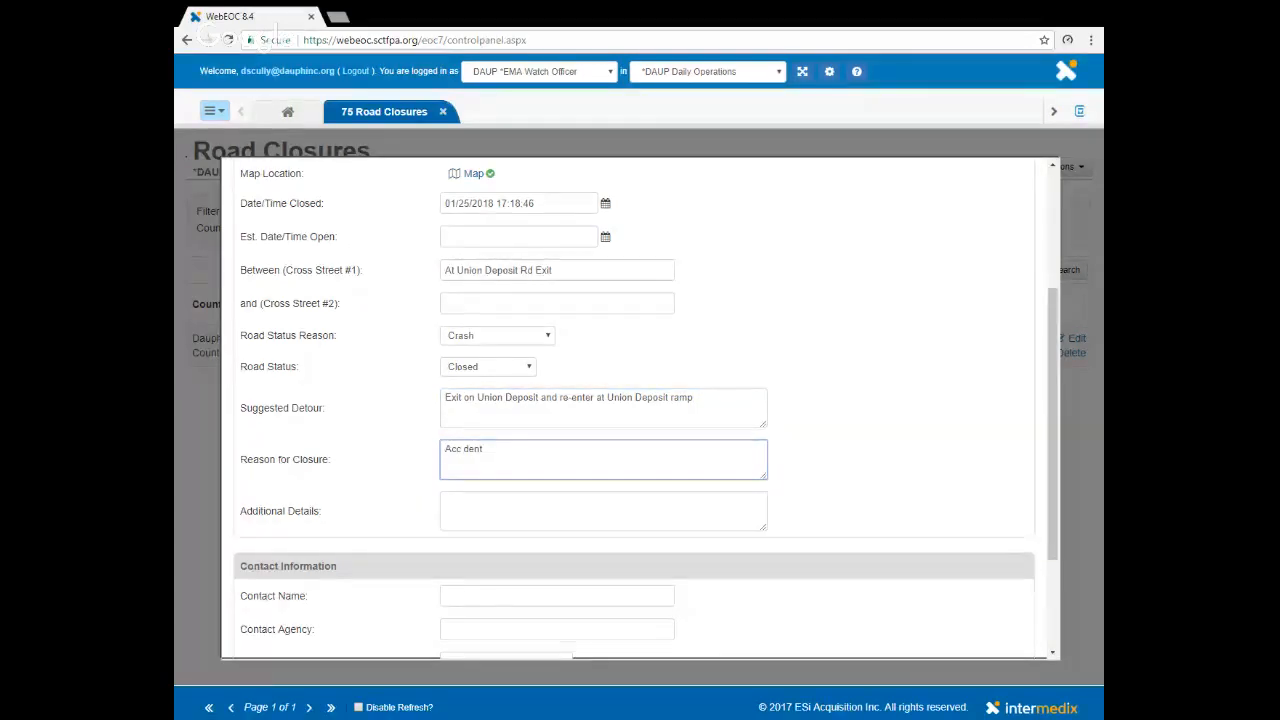
pyautogui.write(' across both ')
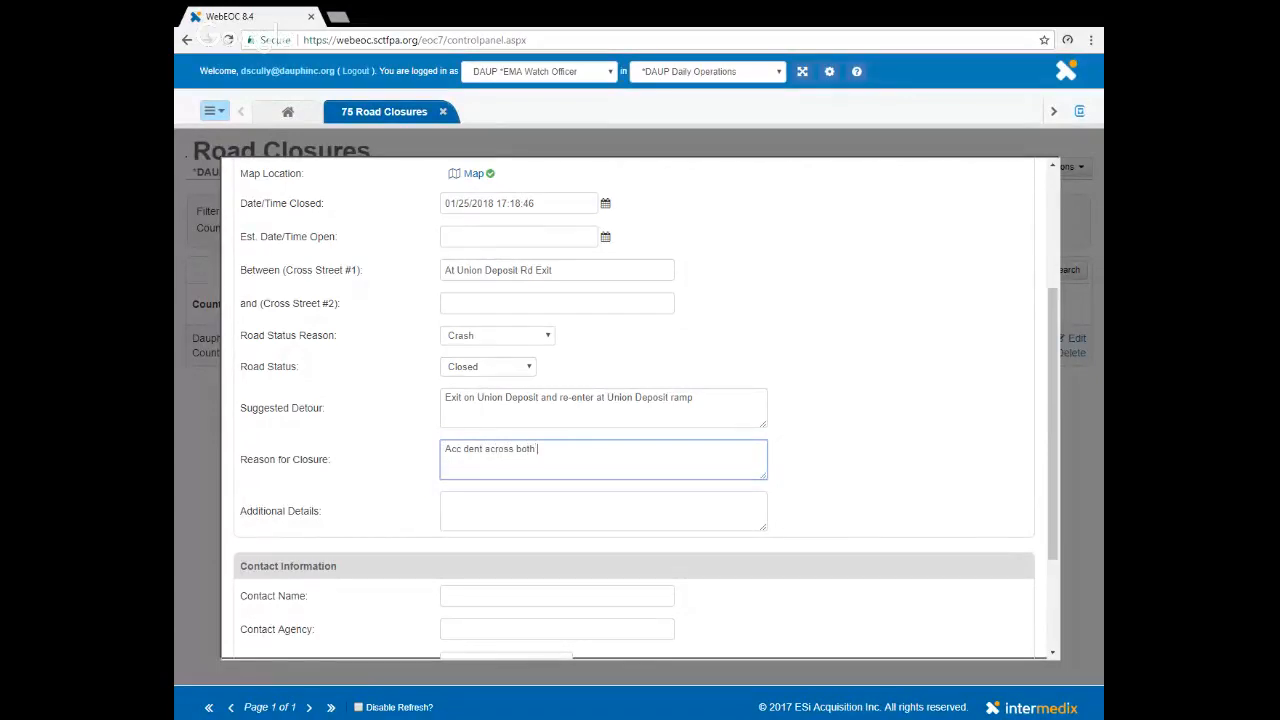
pyautogui.write('lanes')
pyautogui.scroll(-3, 646, 408)
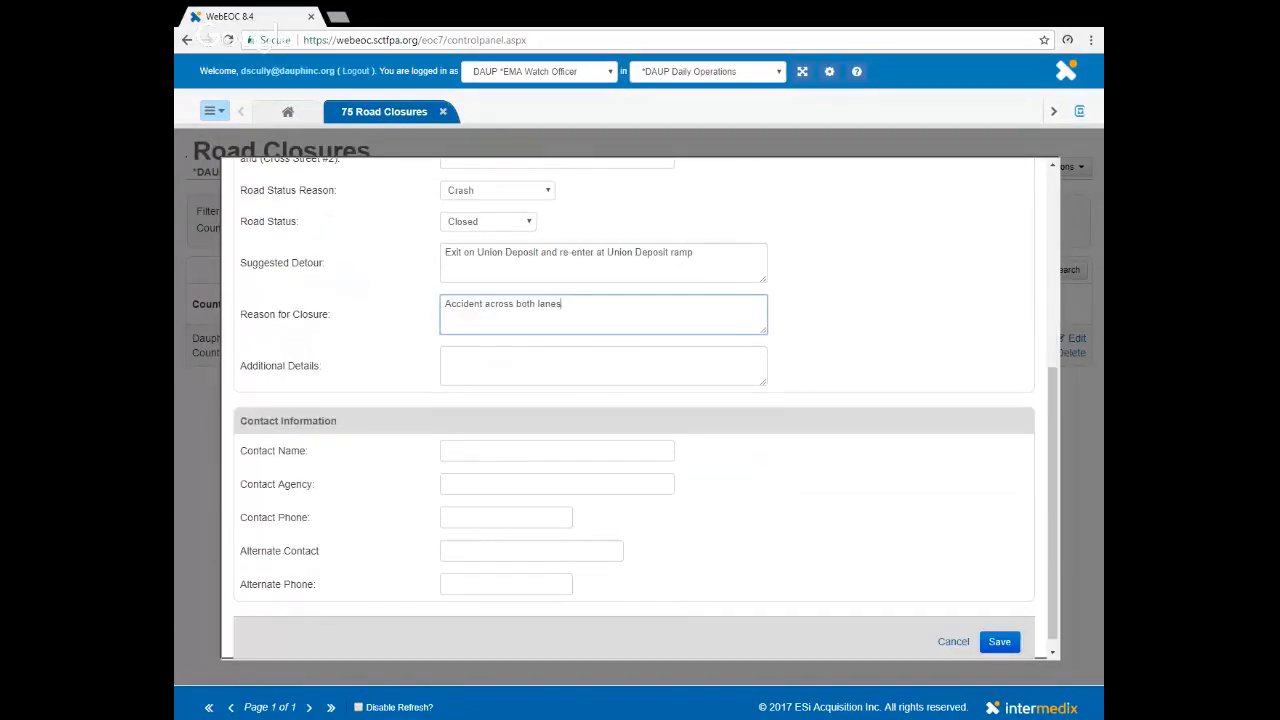
pyautogui.click(470, 451)
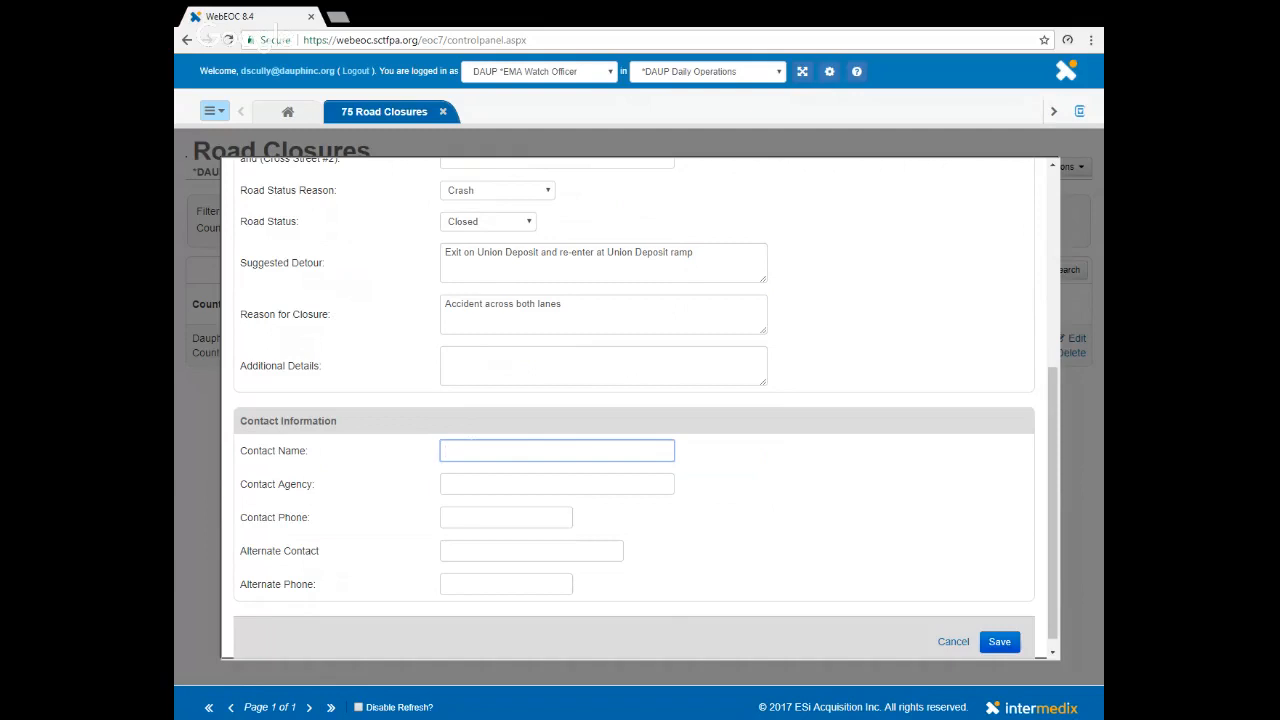
pyautogui.click(1000, 642)
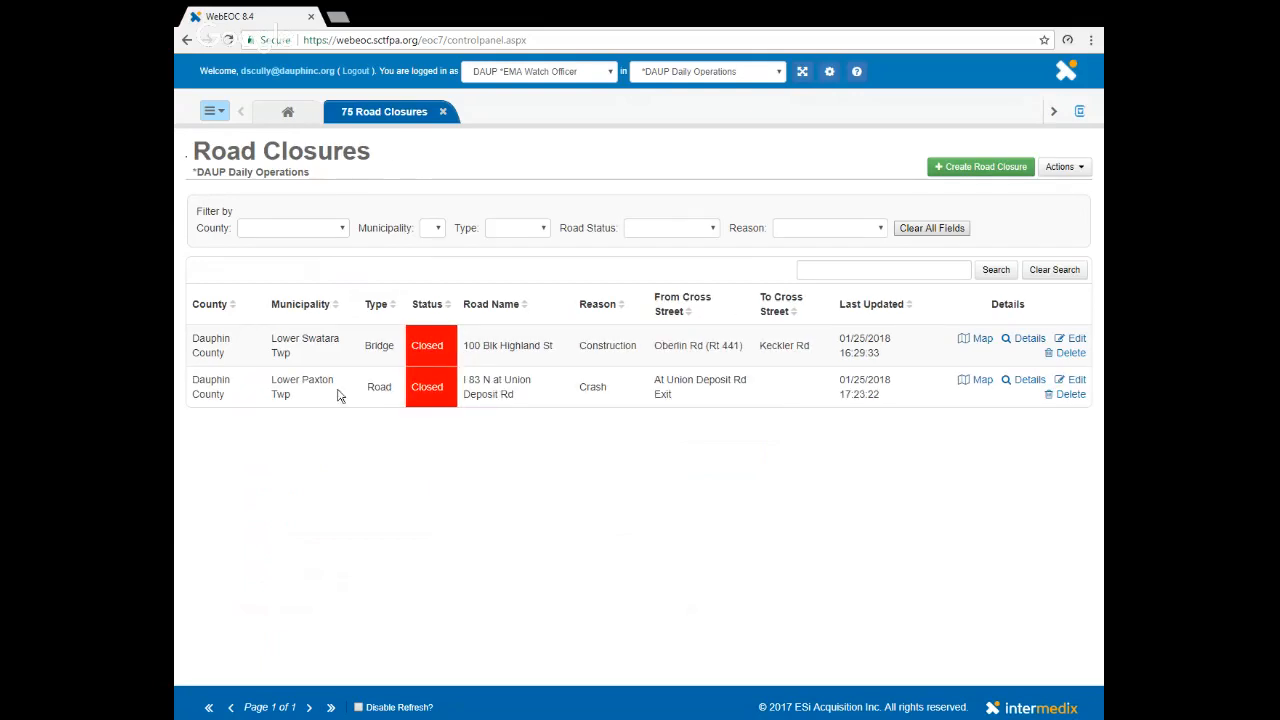
# - Review the details of the I 83 N at Union Deposit Rd closure and return to the list
pyautogui.click(1030, 383)
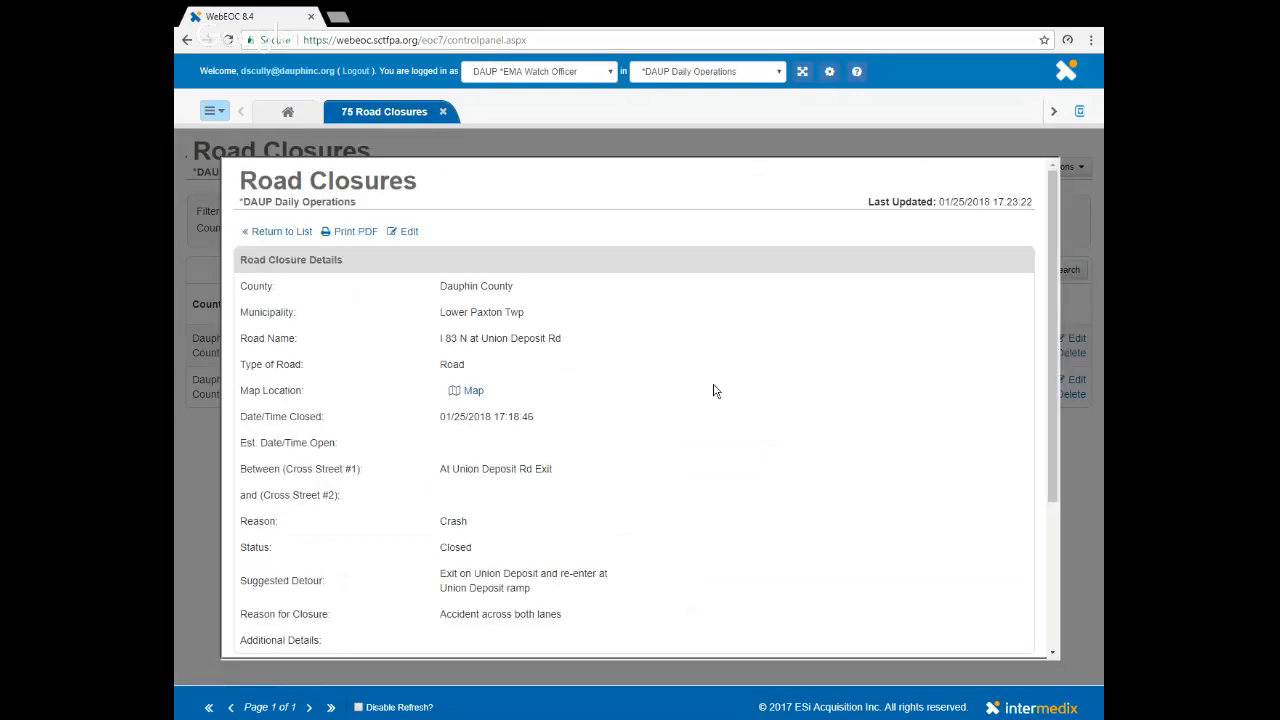
pyautogui.scroll(-4, 715, 390)
pyautogui.scroll(4, 715, 390)
pyautogui.click(263, 232)
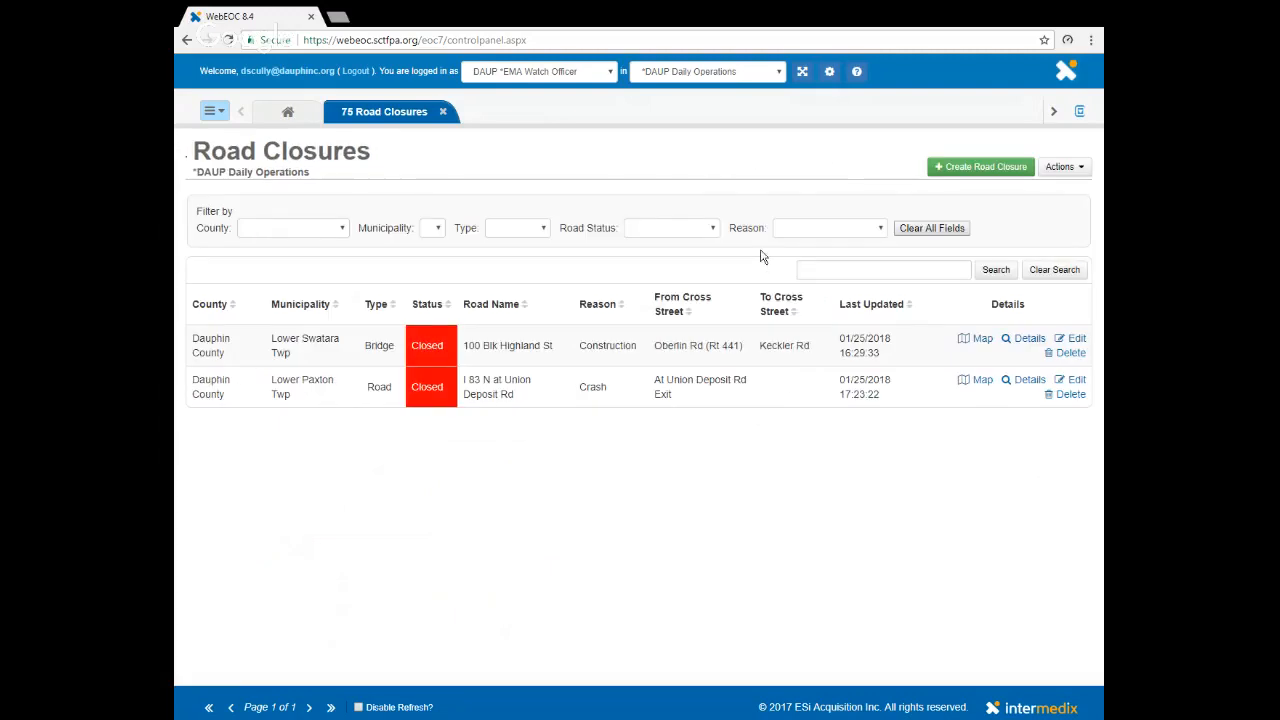
# - Examine the I 83 N closure's marker and line on its map at wide and close range, then close the map
pyautogui.click(981, 385)
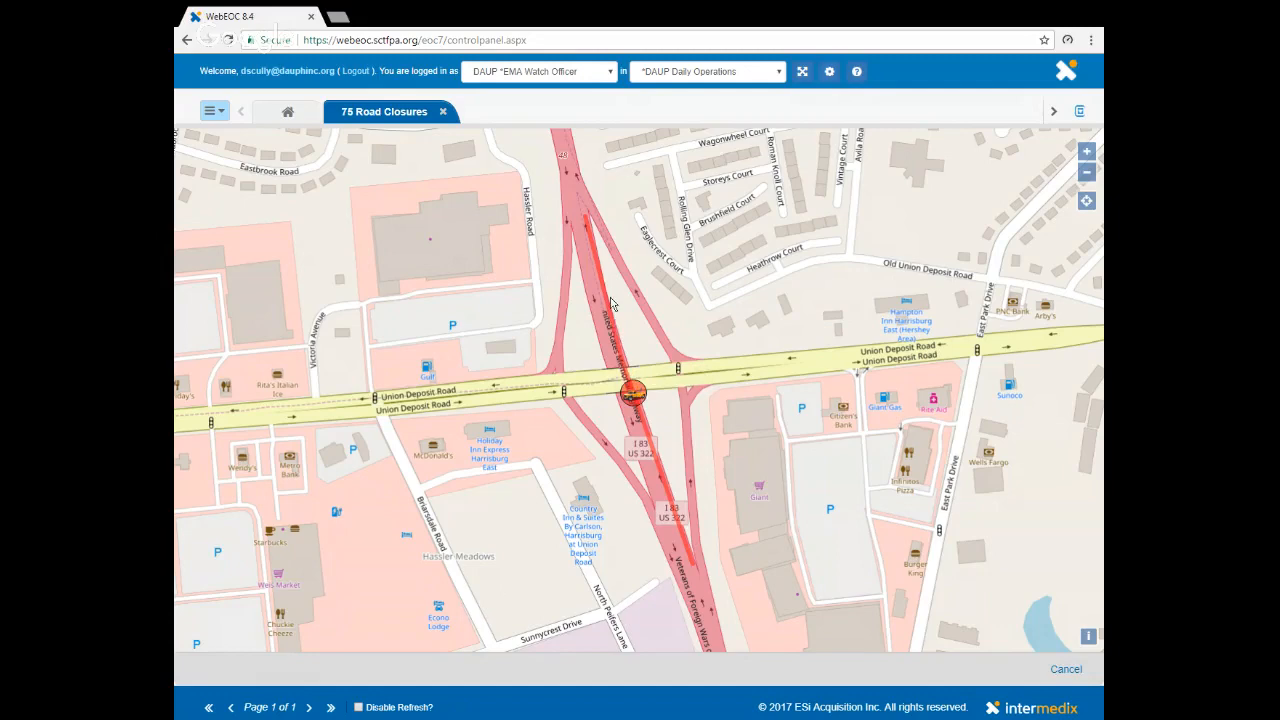
pyautogui.scroll(-1, 614, 318)
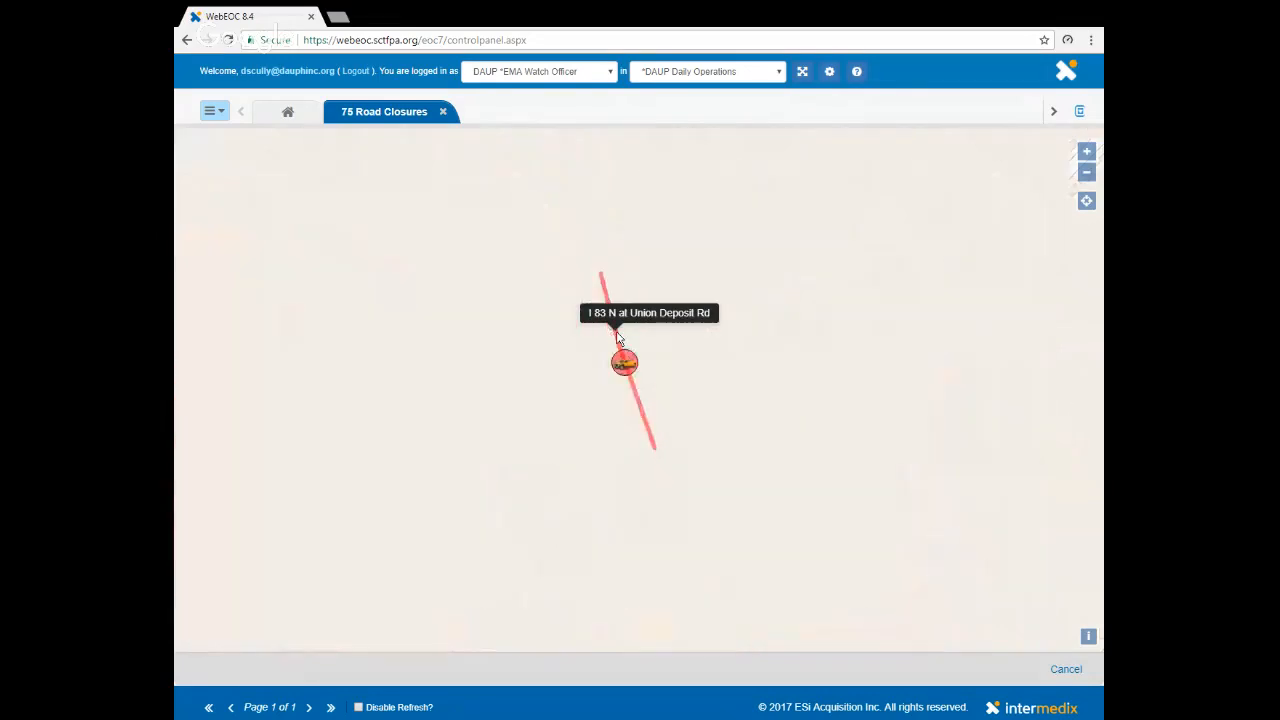
pyautogui.scroll(-2, 797, 255)
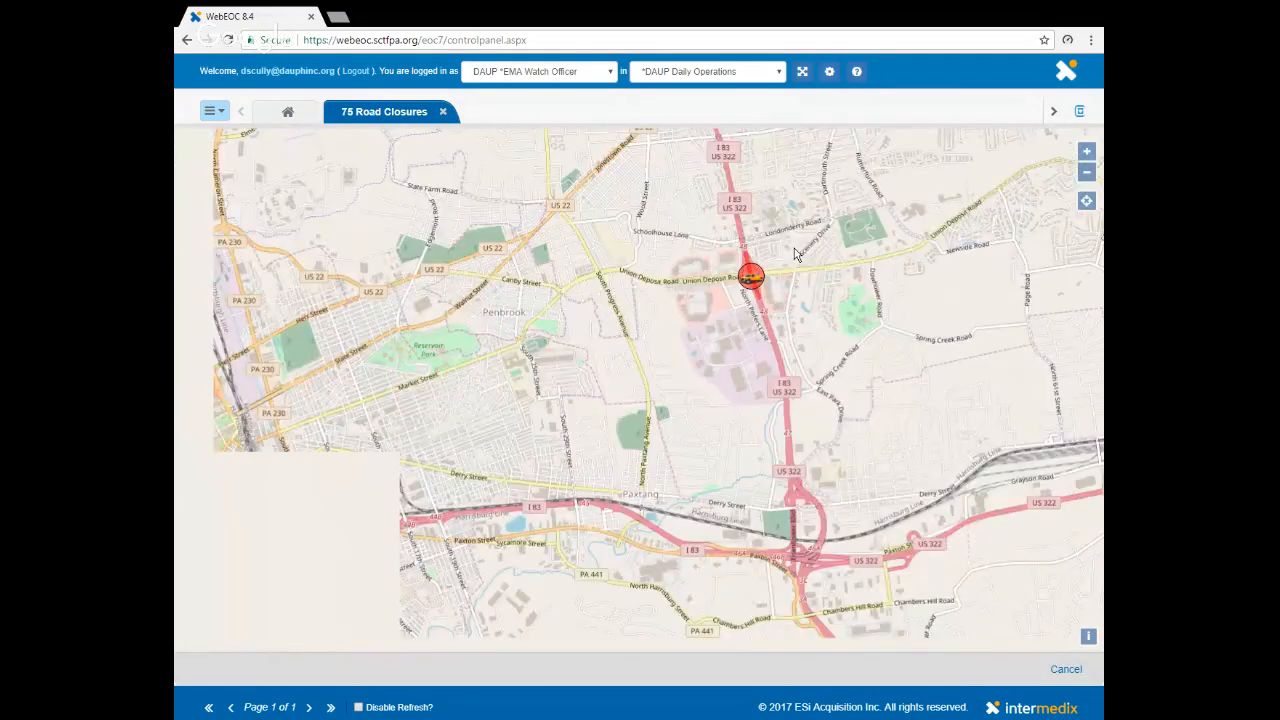
pyautogui.scroll(-1, 797, 255)
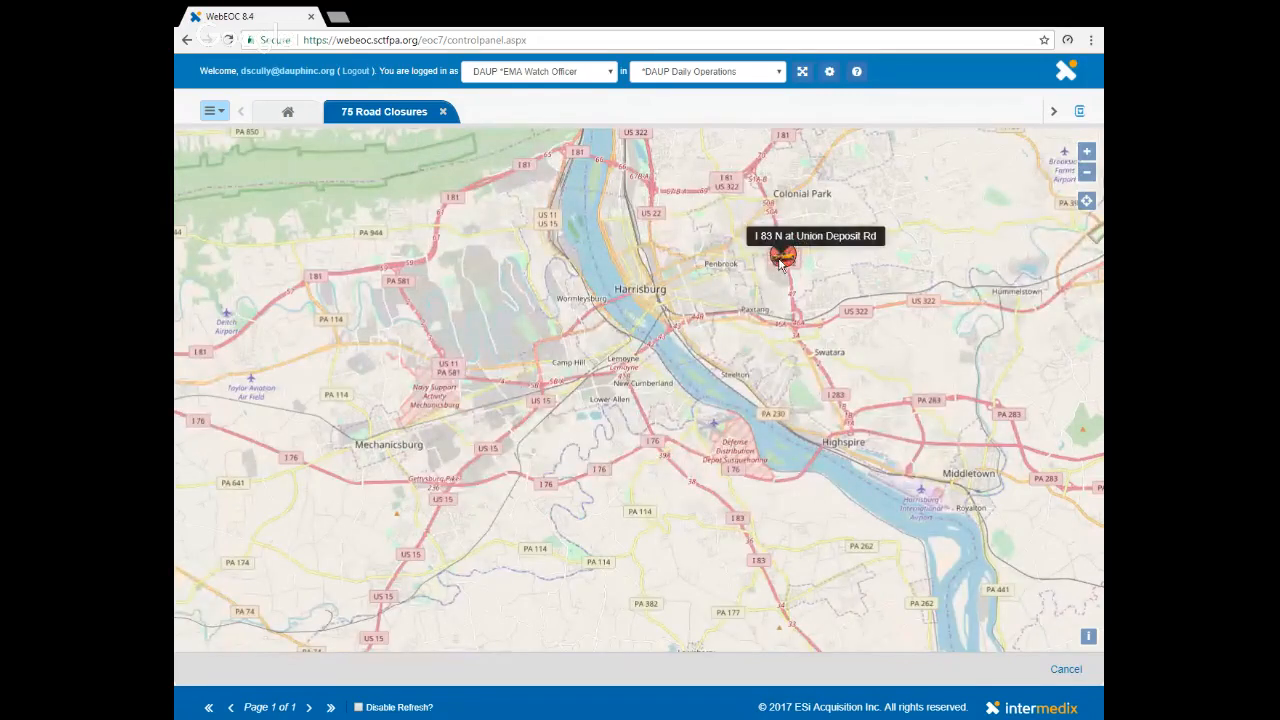
pyautogui.scroll(2, 774, 259)
pyautogui.scroll(5, 777, 243)
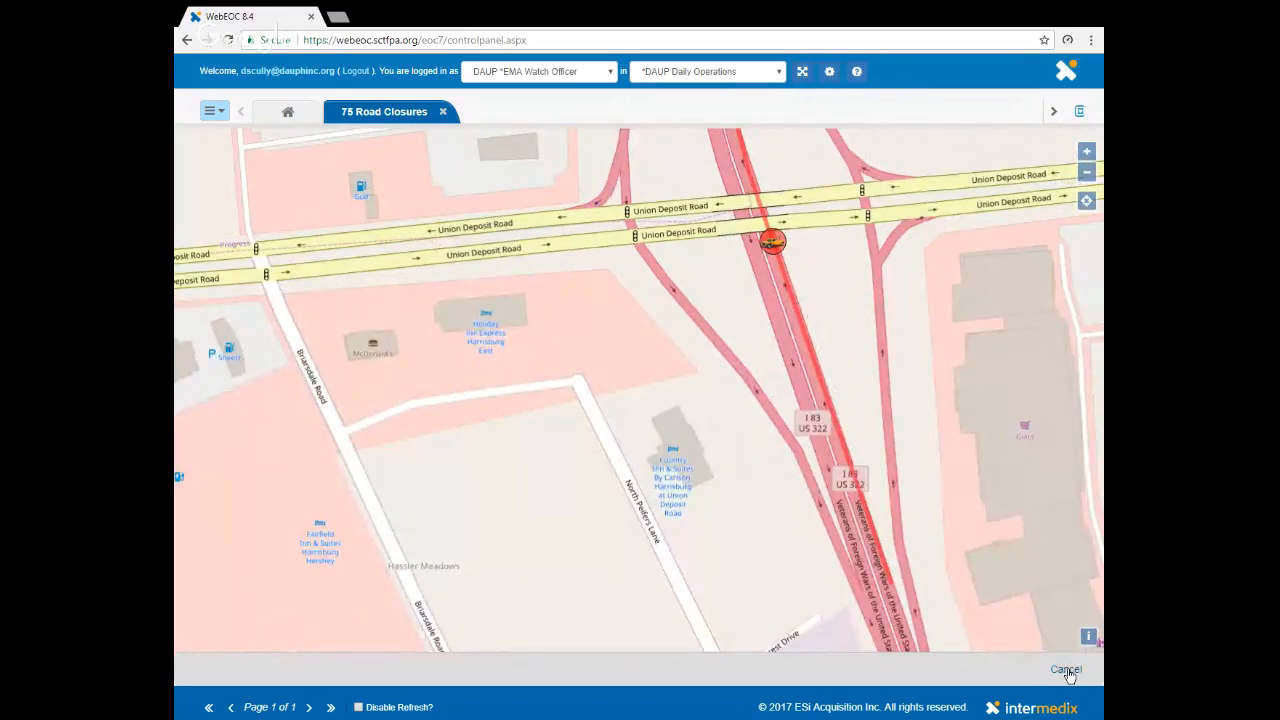
pyautogui.click(1066, 671)
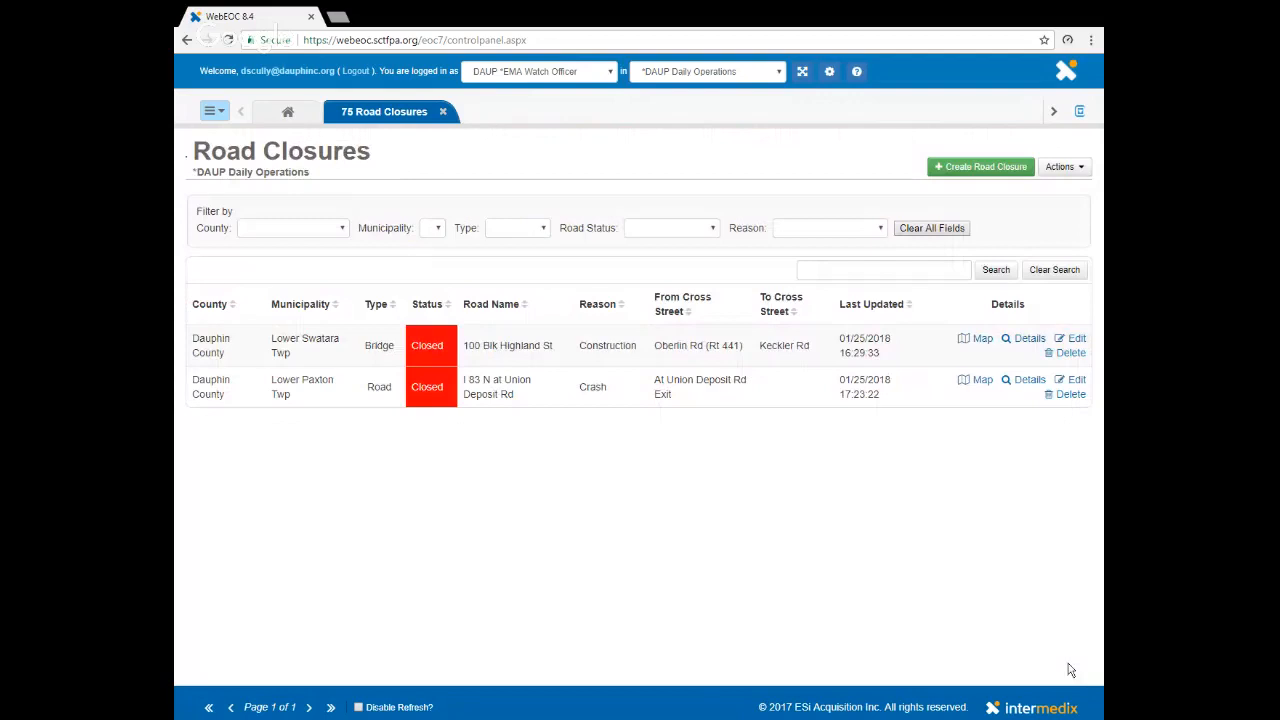
# - Change the I 83 N closure's road status to Lane Restriction, save it, and check its appearance on the map
pyautogui.click(1078, 383)
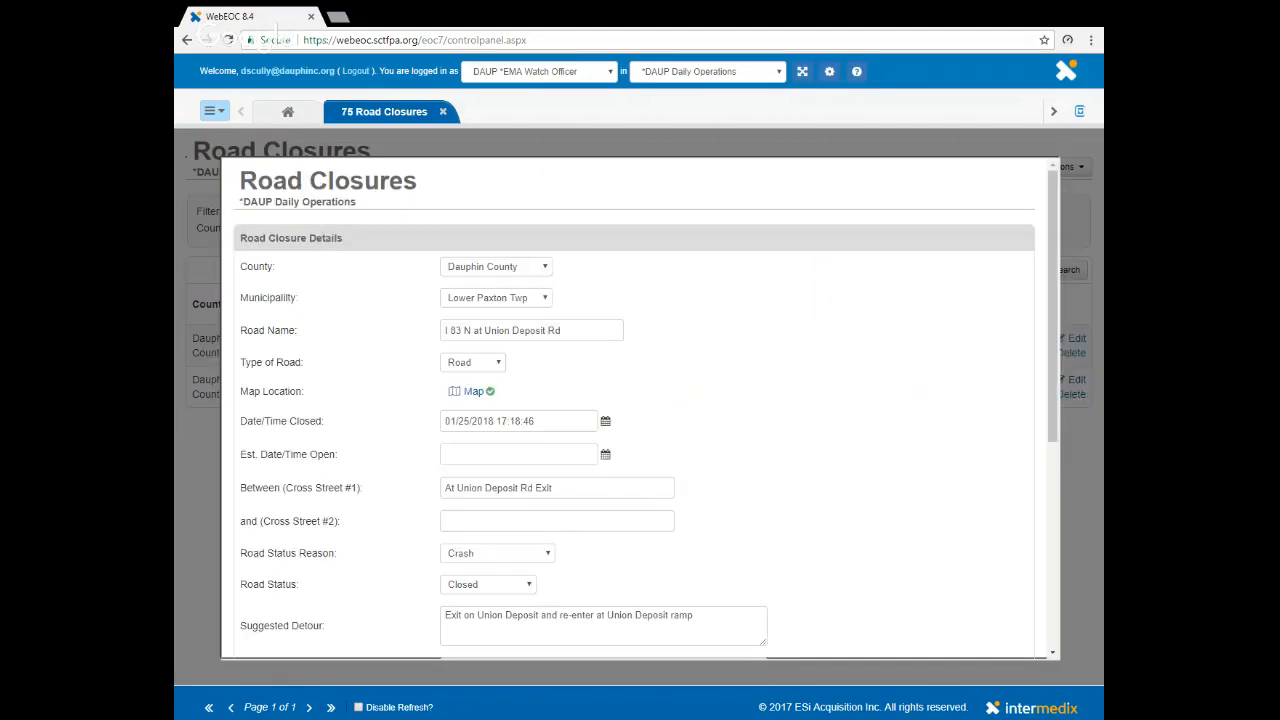
pyautogui.scroll(-2, 640, 408)
pyautogui.click(528, 441)
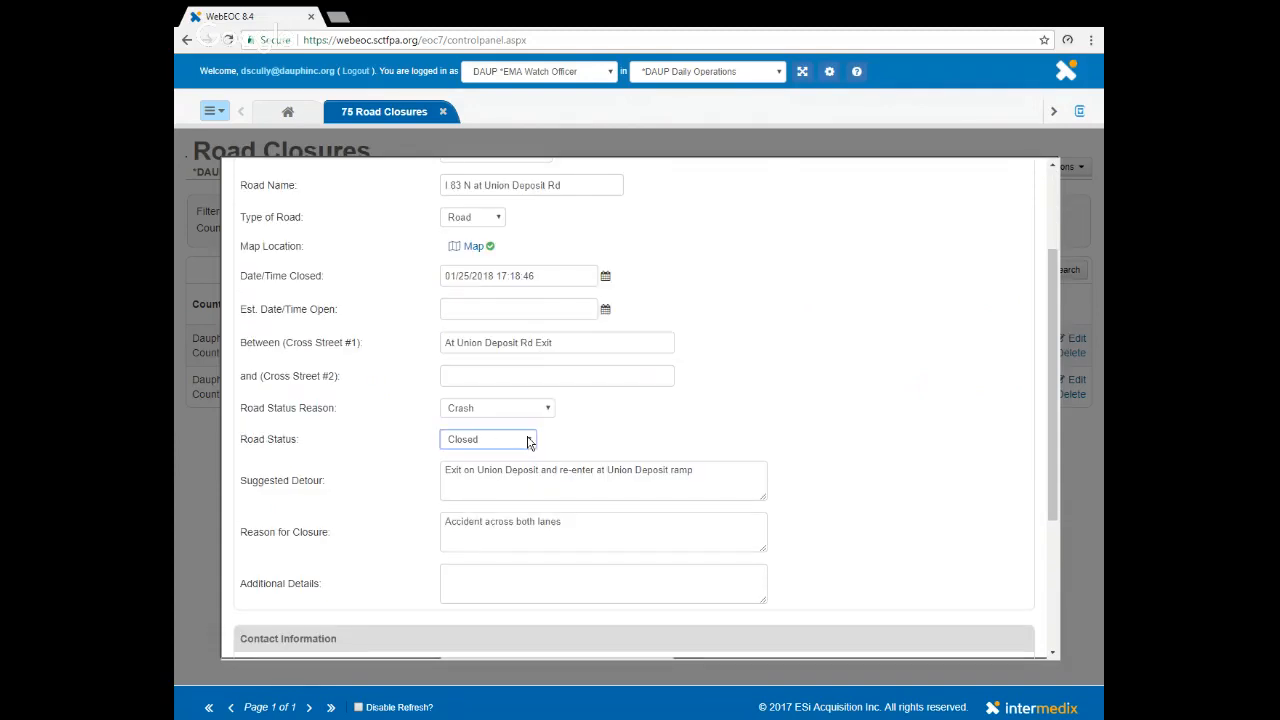
pyautogui.click(495, 474)
pyautogui.scroll(-3, 837, 475)
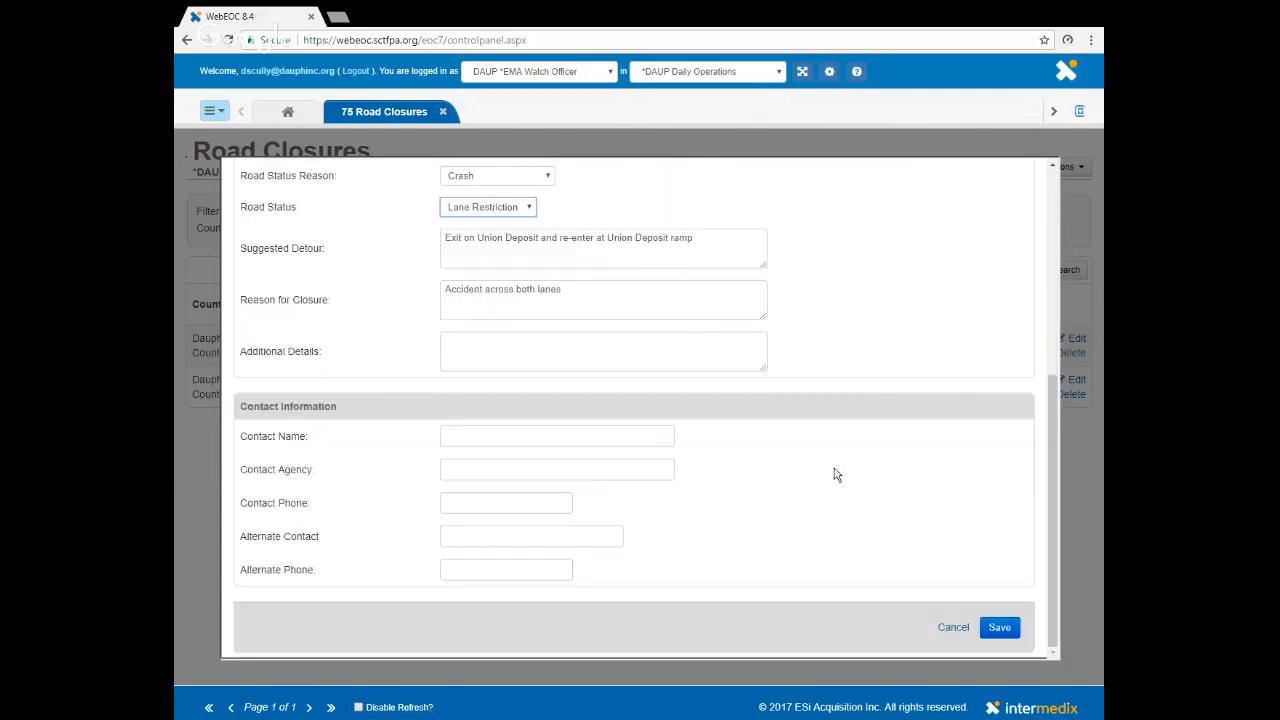
pyautogui.click(996, 628)
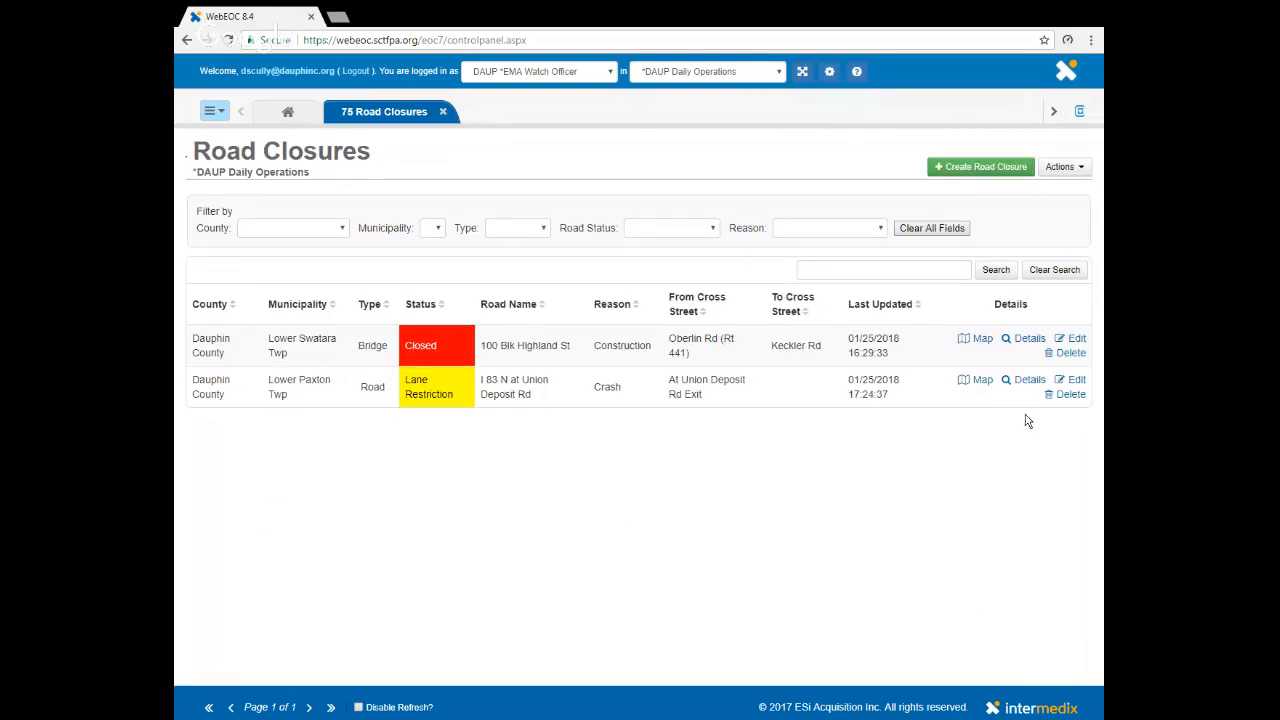
pyautogui.click(982, 381)
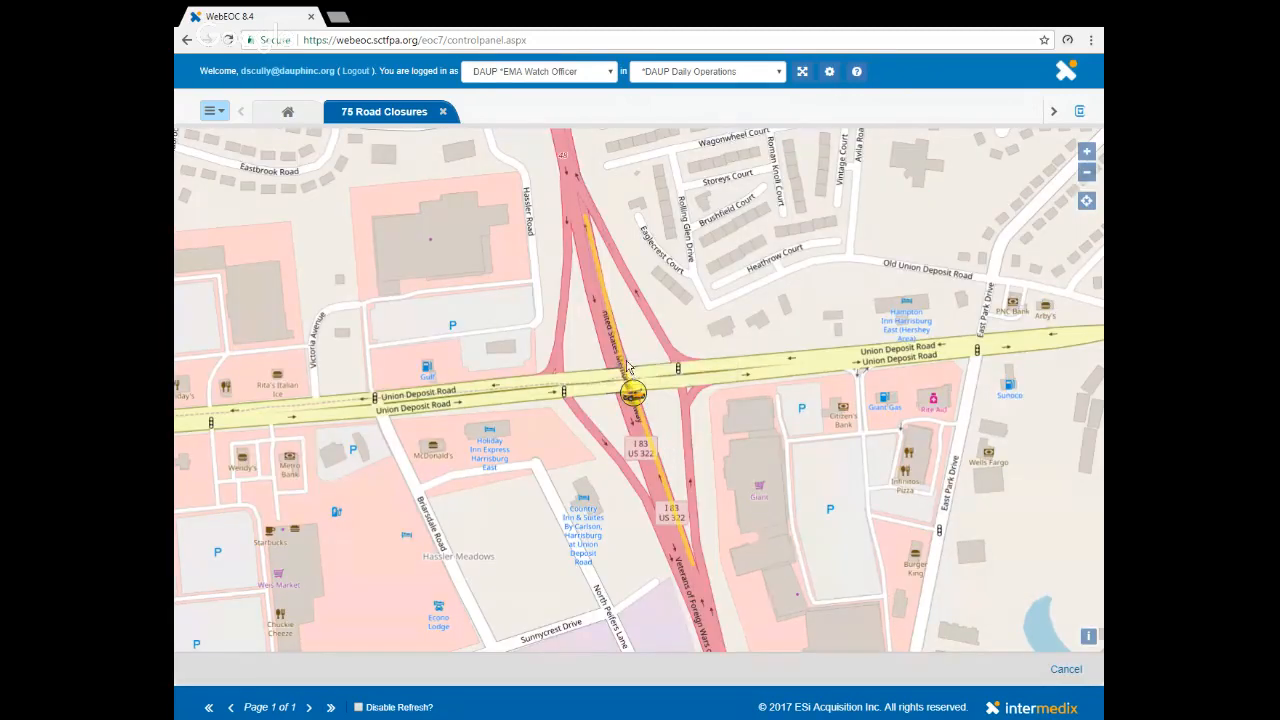
pyautogui.click(1070, 670)
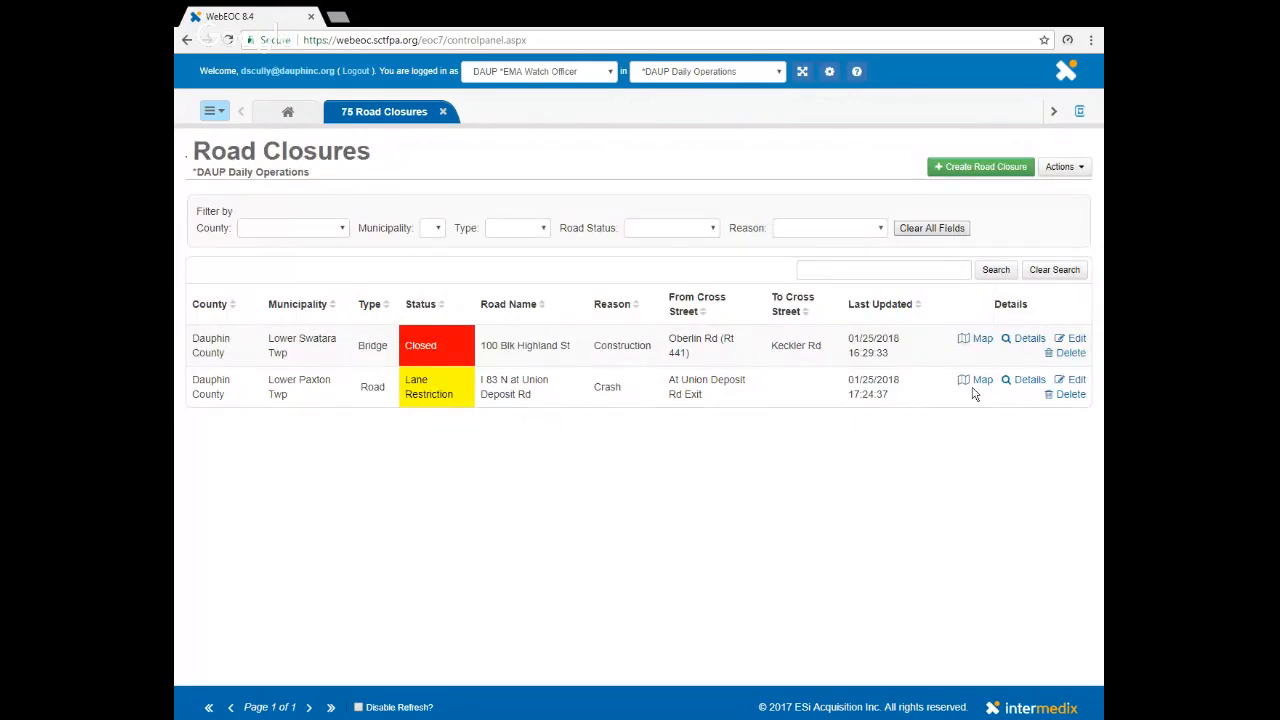
# - Change the I 83 N closure's status reason to Flood and road status to Closed, save it, and check its map
pyautogui.click(1075, 382)
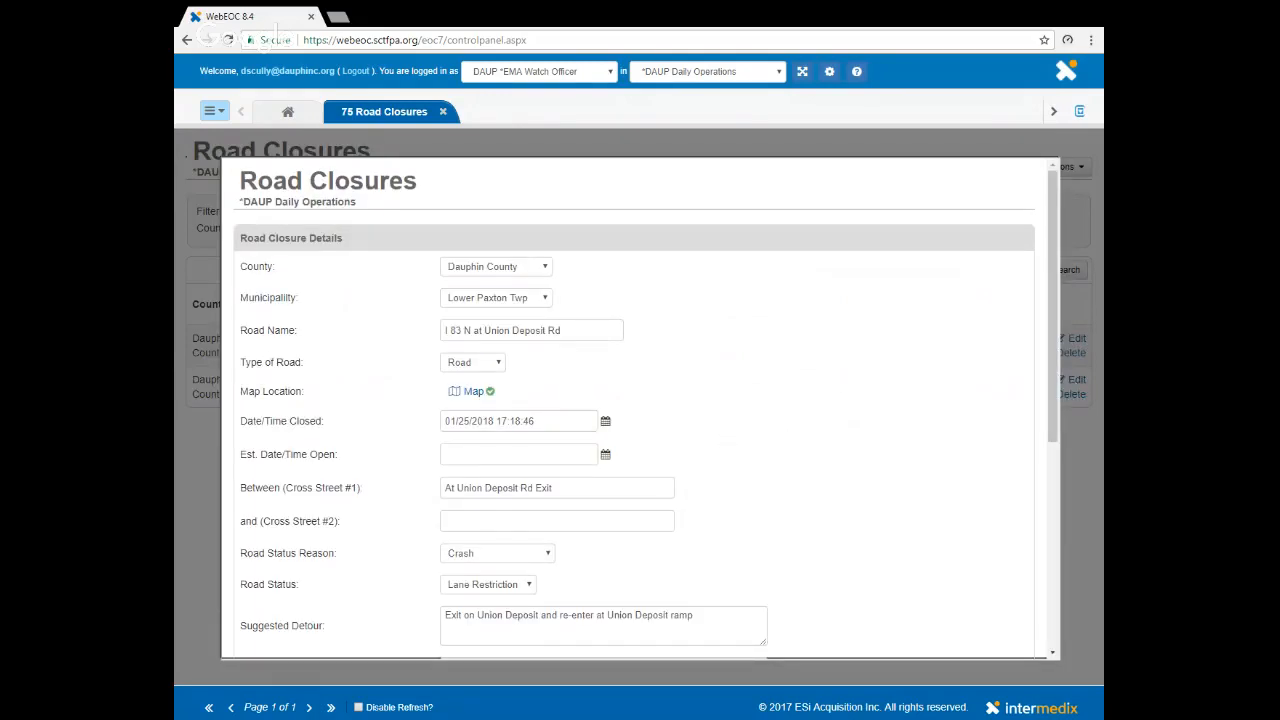
pyautogui.scroll(-3, 553, 510)
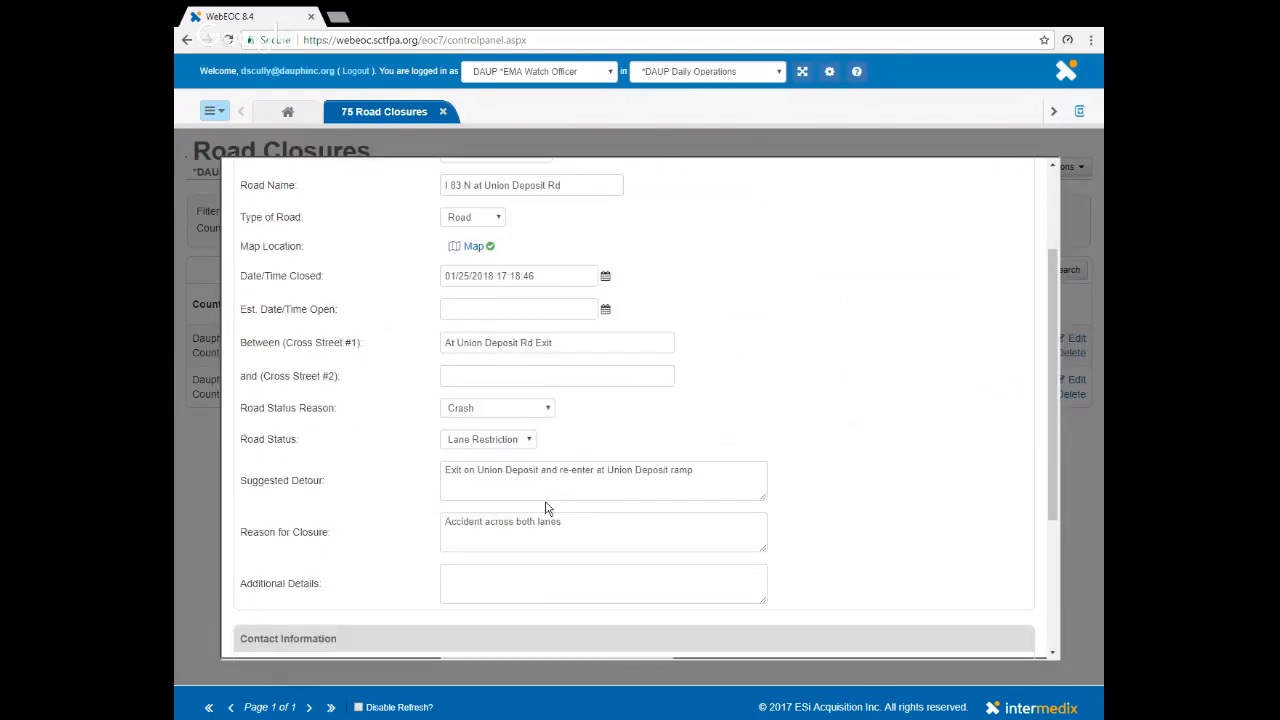
pyautogui.click(551, 410)
pyautogui.press('Down')
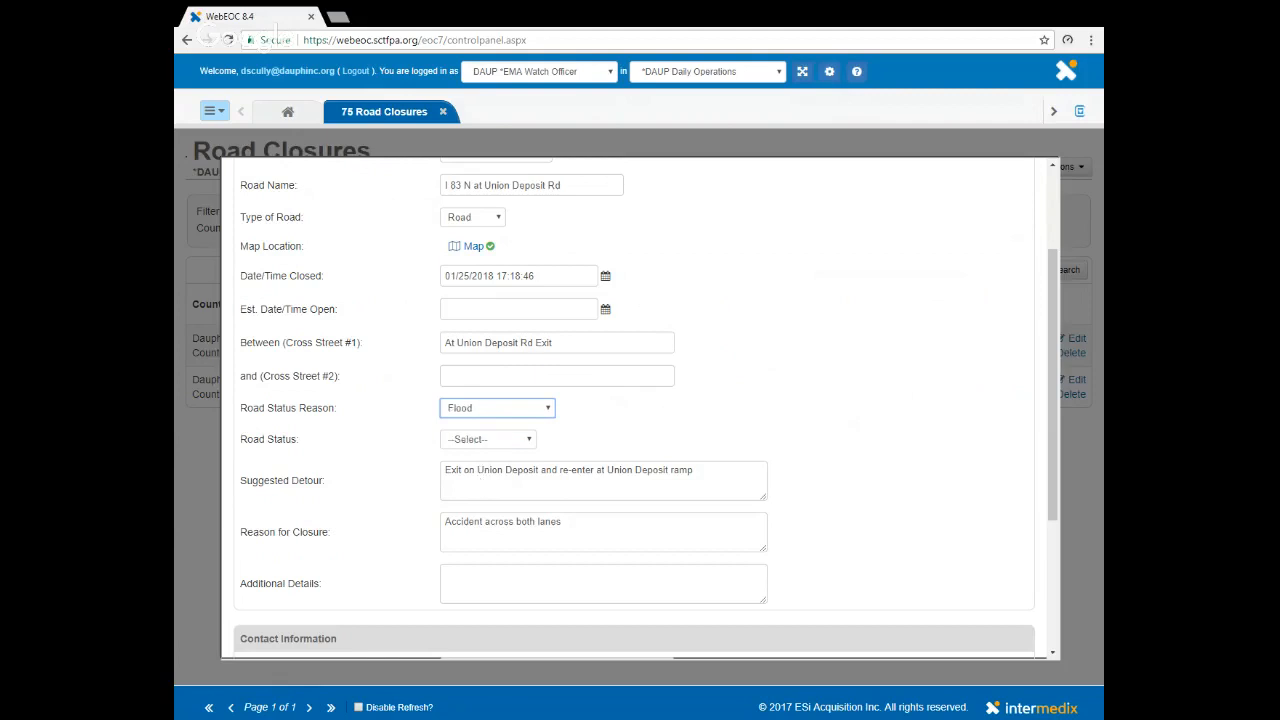
pyautogui.click(468, 440)
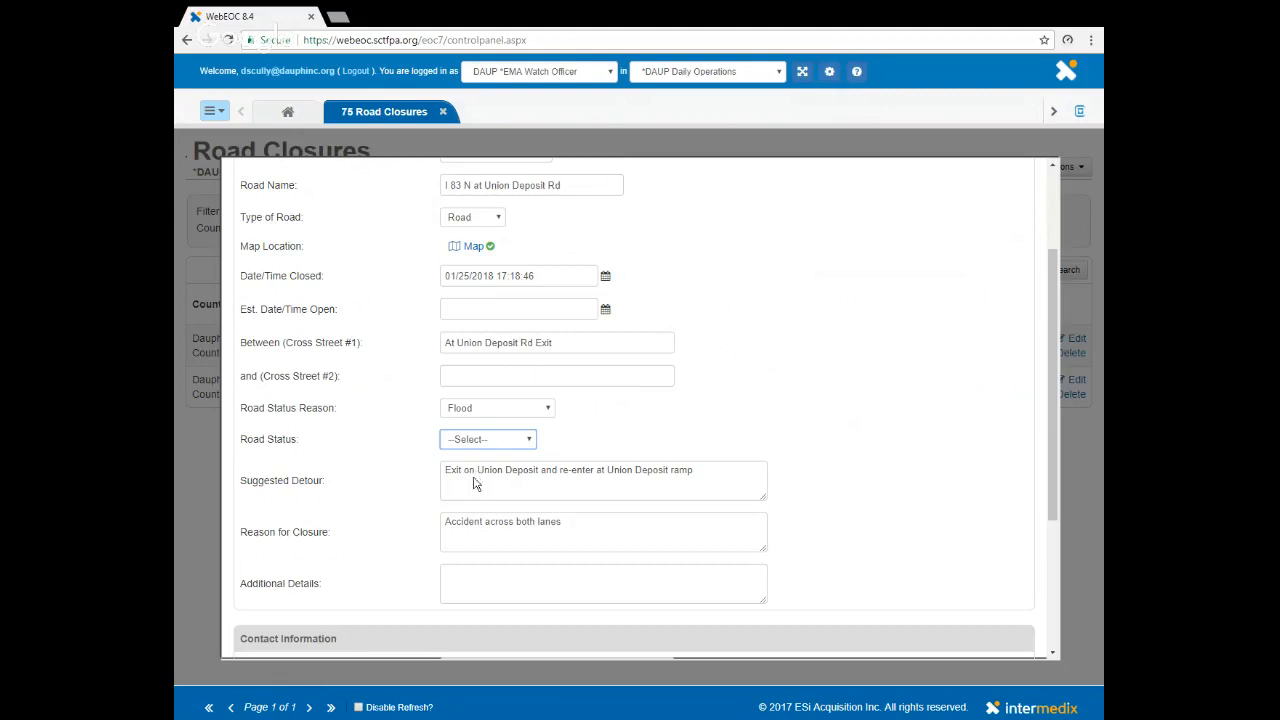
pyautogui.press('c')
pyautogui.scroll(-3, 874, 529)
pyautogui.click(999, 628)
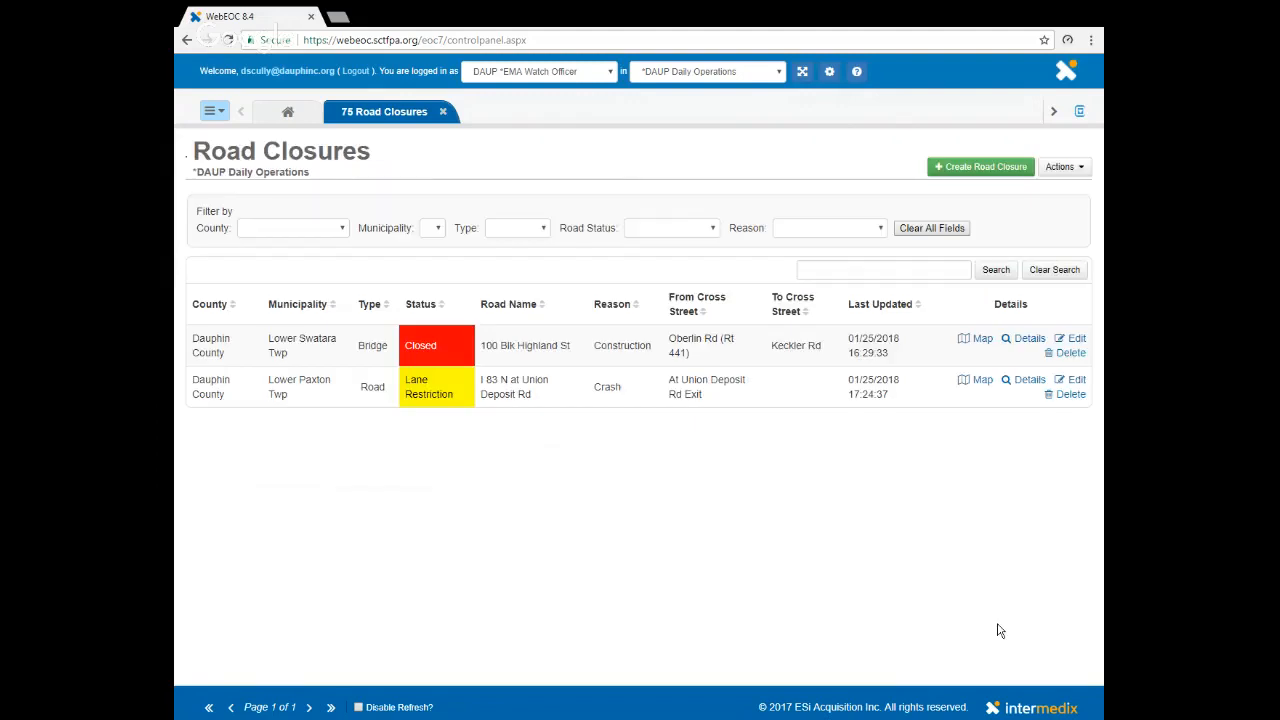
pyautogui.click(980, 382)
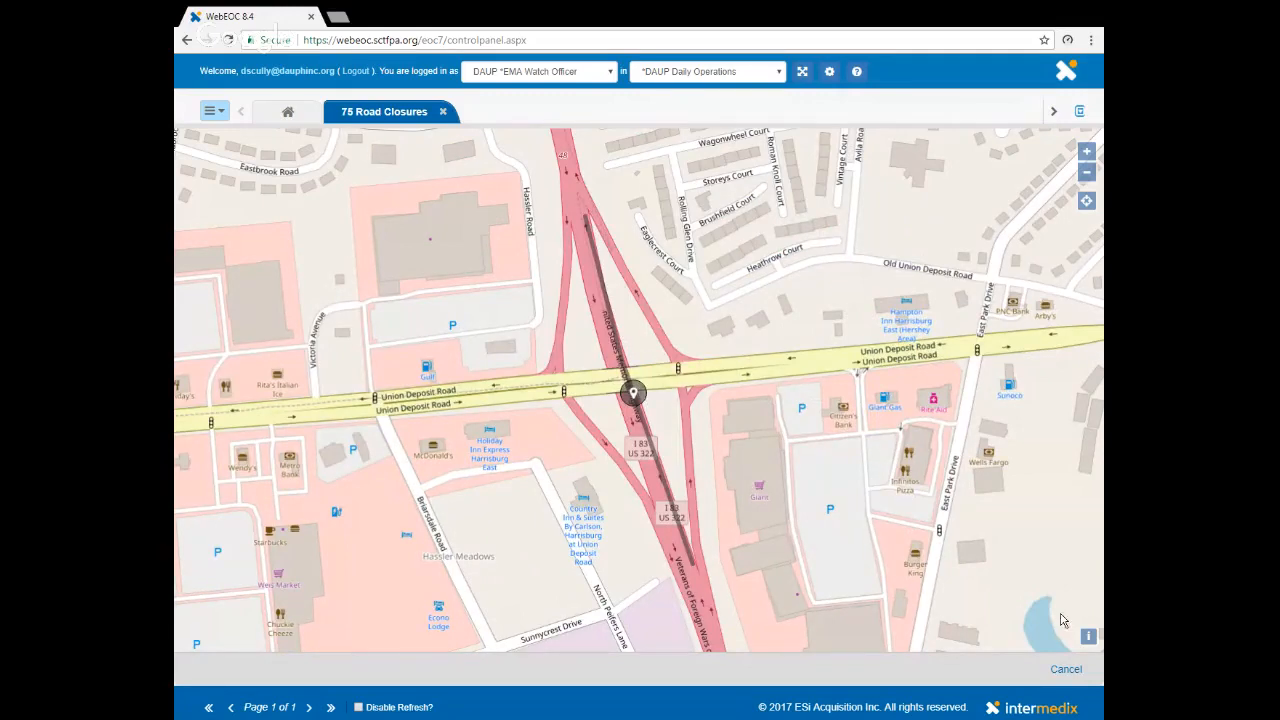
pyautogui.click(1066, 670)
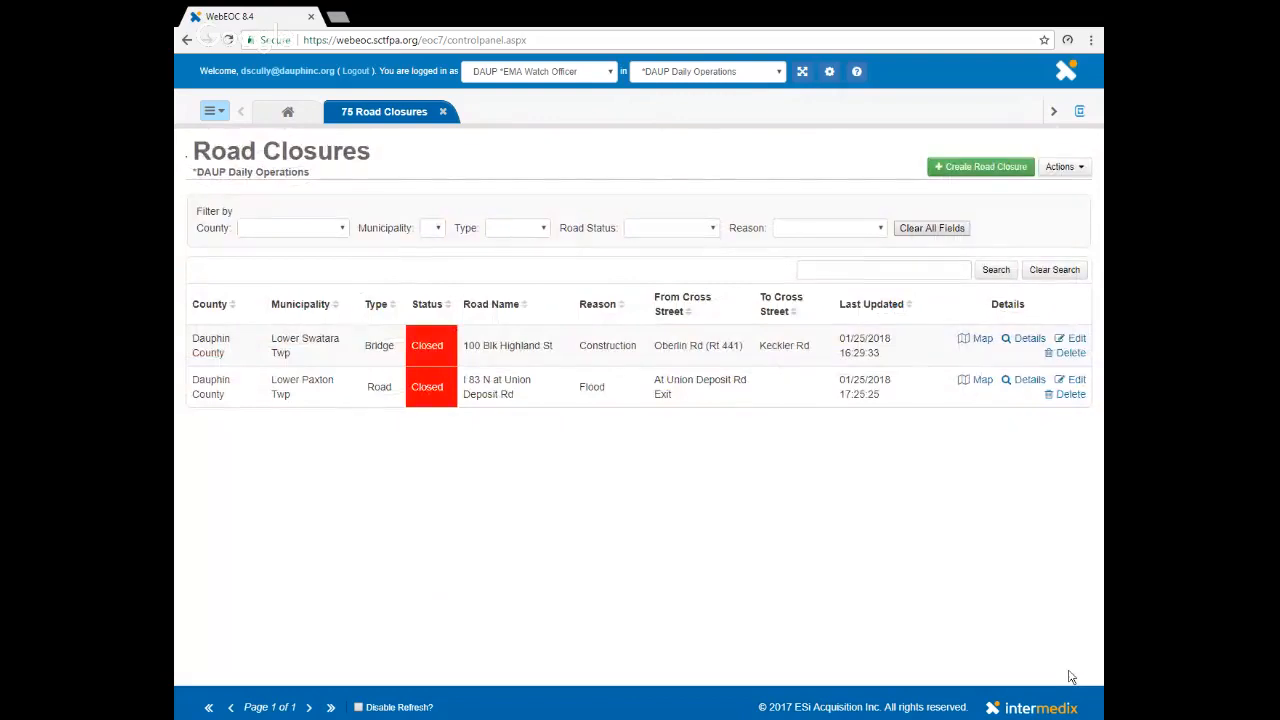
# - Delete the I 83 N at Union Deposit Rd closure from the Road Closures board
pyautogui.click(1069, 395)
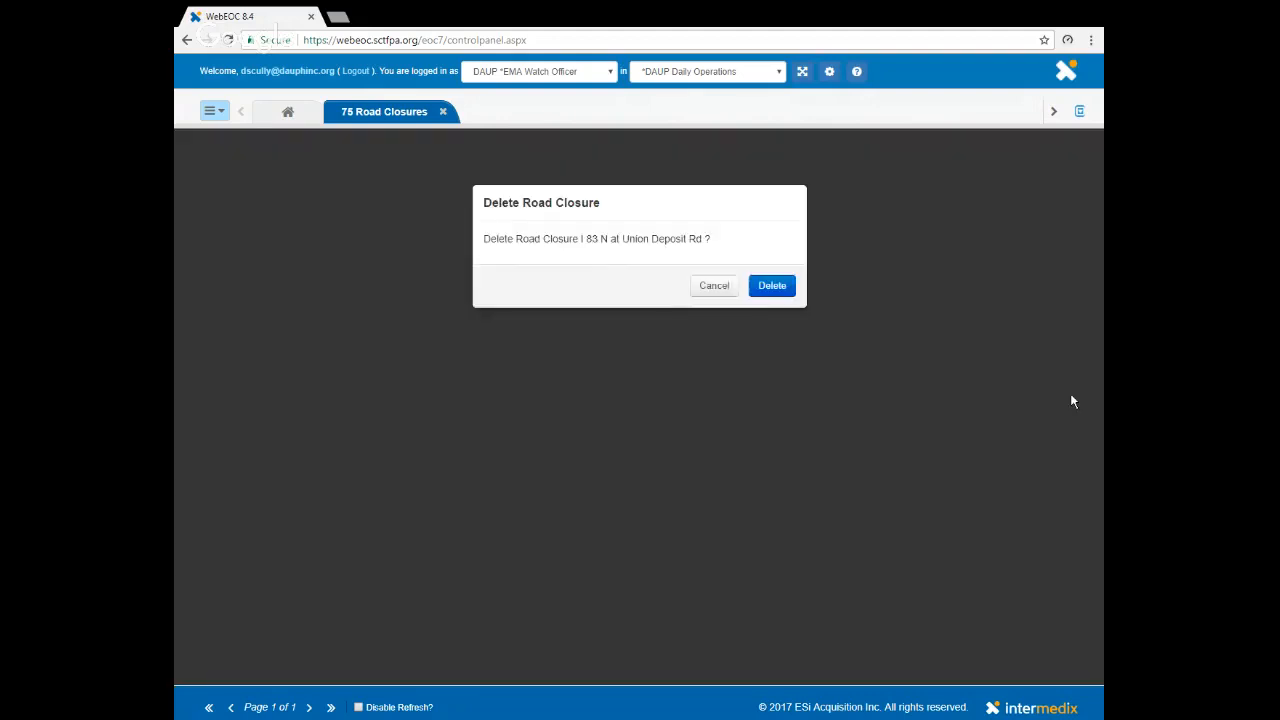
pyautogui.click(766, 289)
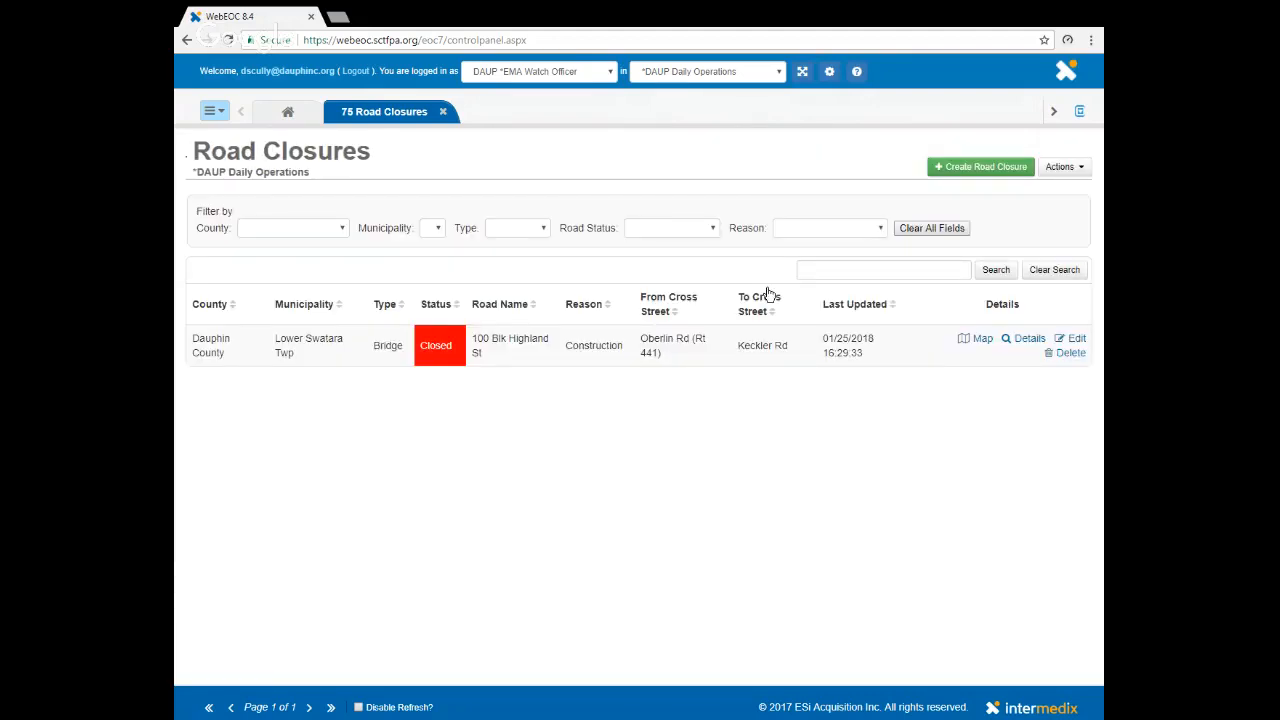